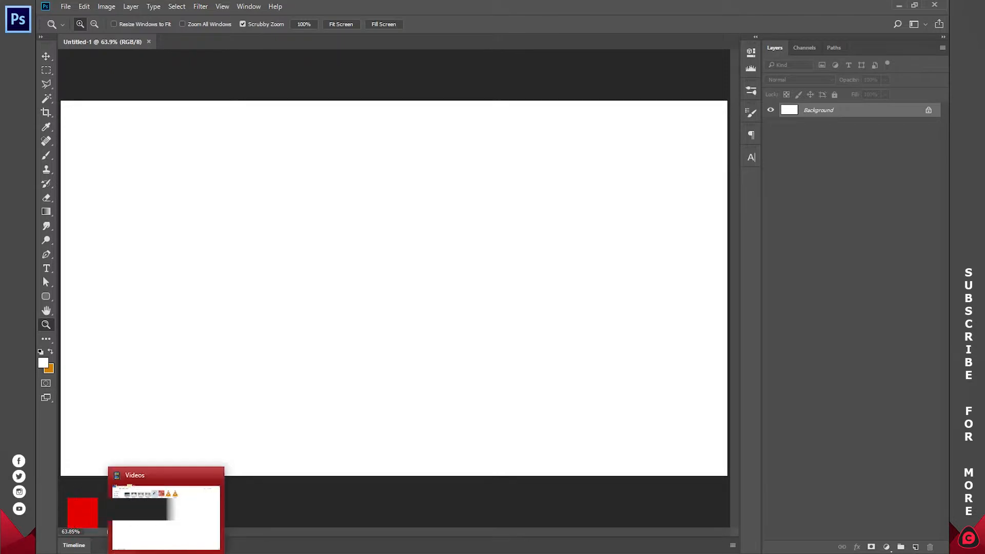
Open jhg.jpg in its own document and select the backdrop around the dancer with the Quick Selection tool.
left_click_drag(394, 78, 300, 41)
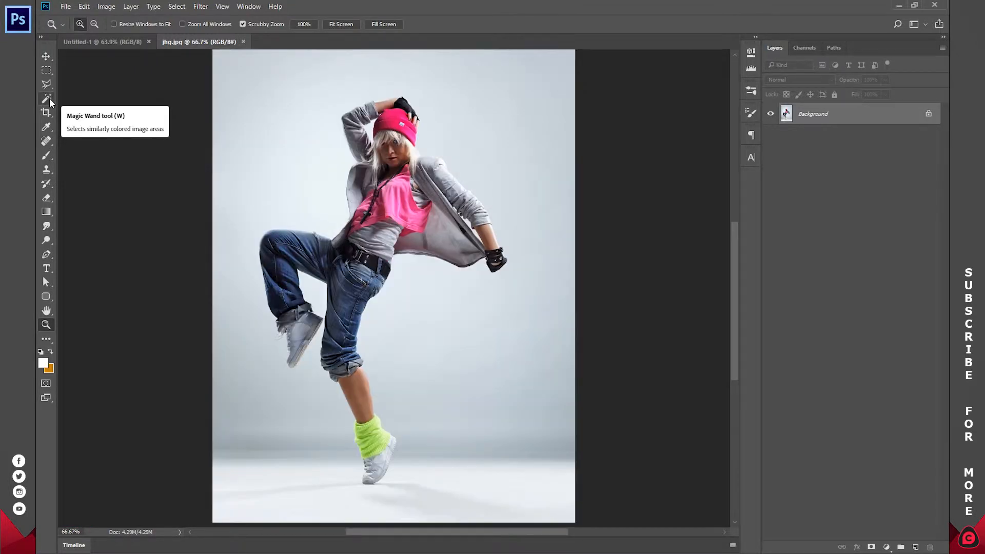
left_click(49, 98)
left_click(78, 99)
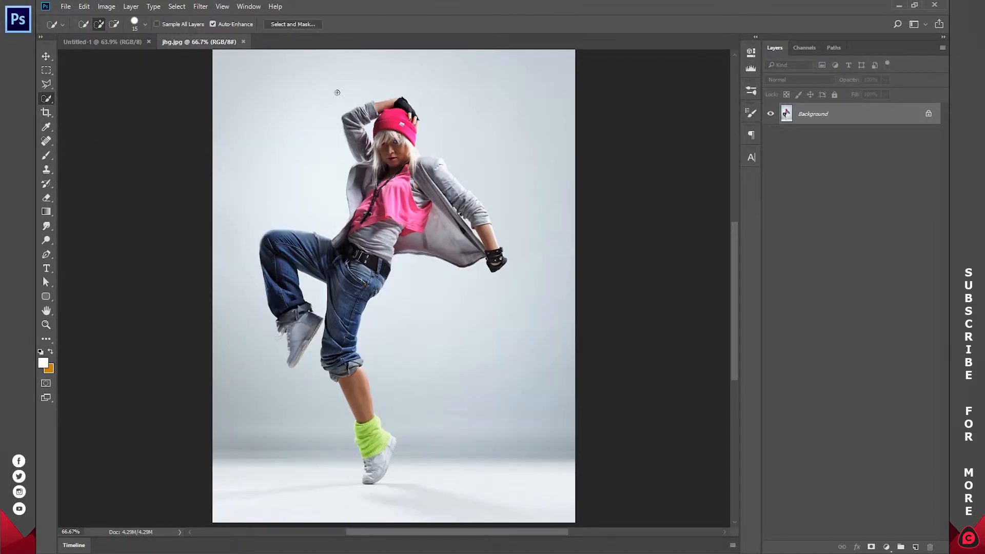
mouse_move(304, 180)
left_mouse_down()
mouse_move(221, 87)
mouse_move(246, 93)
mouse_move(285, 216)
mouse_move(273, 301)
mouse_move(246, 374)
mouse_move(247, 428)
mouse_move(316, 293)
left_mouse_up()
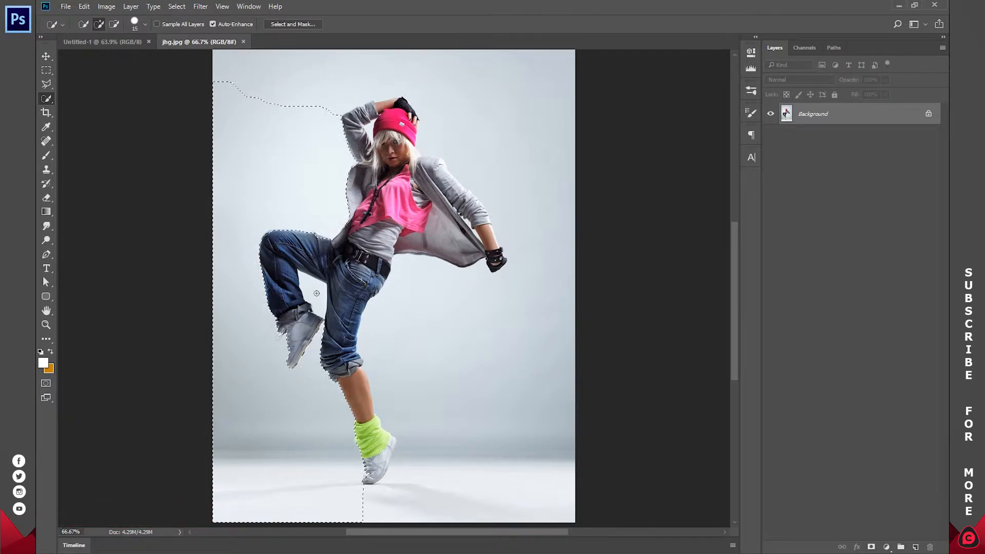
left_click_drag(413, 306, 468, 335)
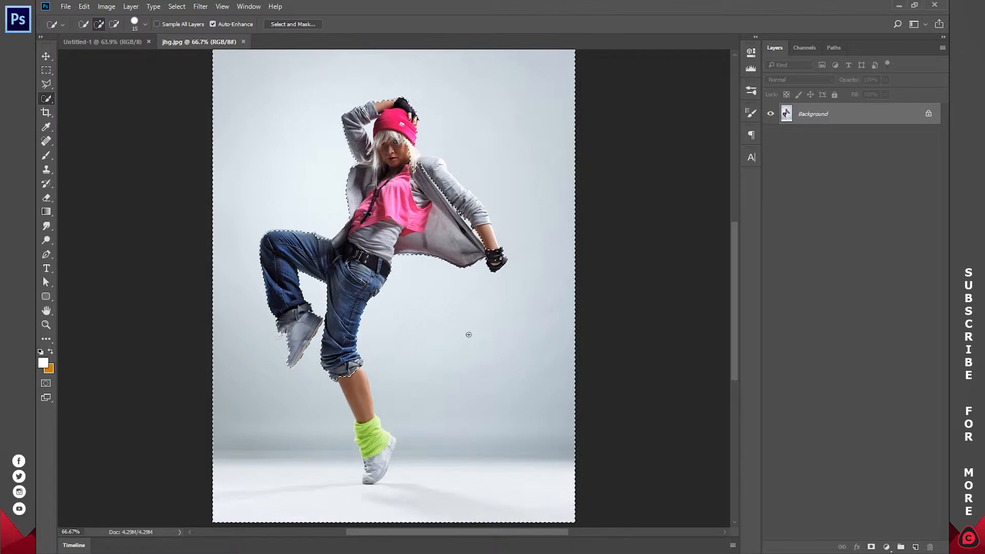
Refine the selection edge around the dancer's lower leg, shoe and shoulder so only the backdrop is selected.
left_click(355, 391, "alt")
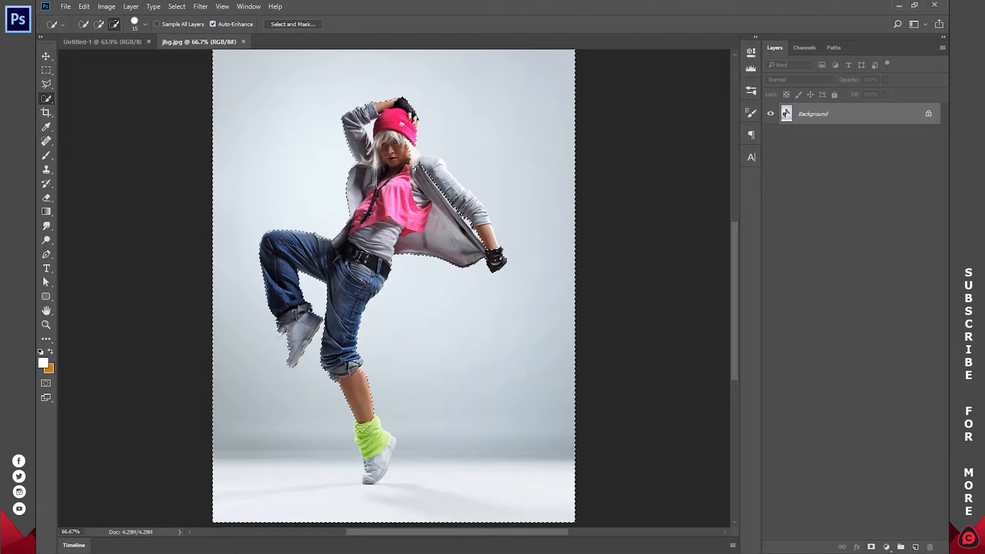
left_click(368, 474, "alt")
left_click_drag(421, 165, 408, 144)
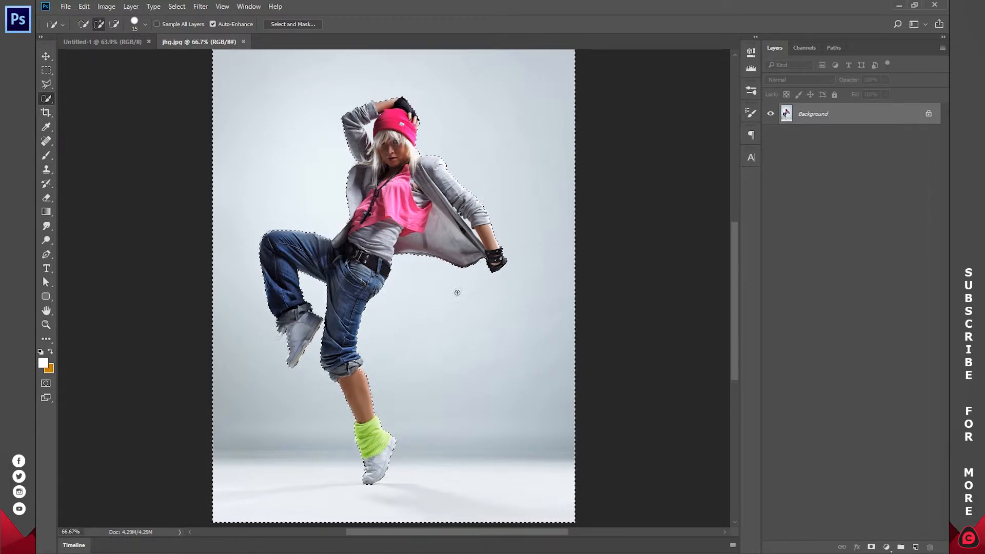
Hide the backdrop with a layer mask inverted to keep the dancer visible, and apply the mask to the layer.
left_click(871, 547, "alt")
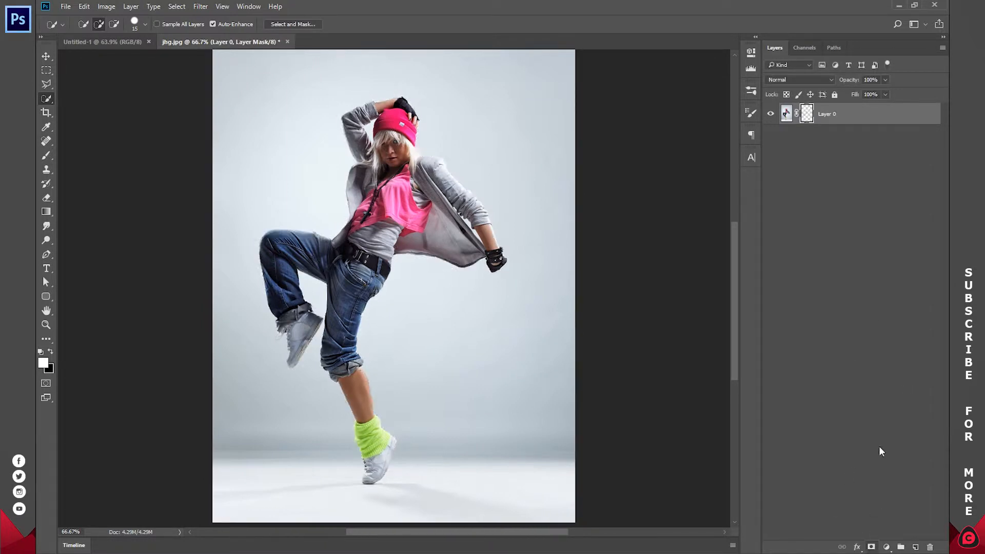
key("ctrl+i")
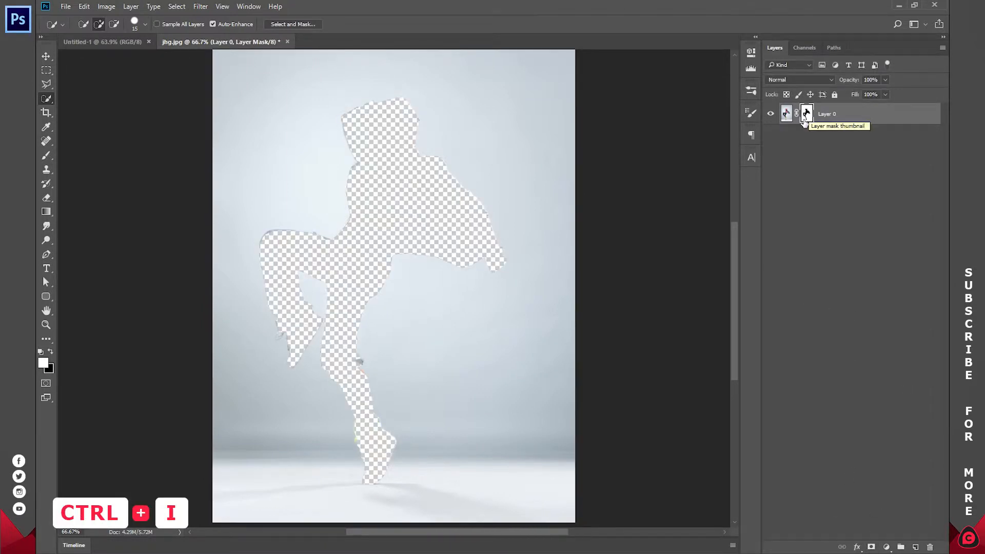
left_click_drag(805, 116, 808, 119)
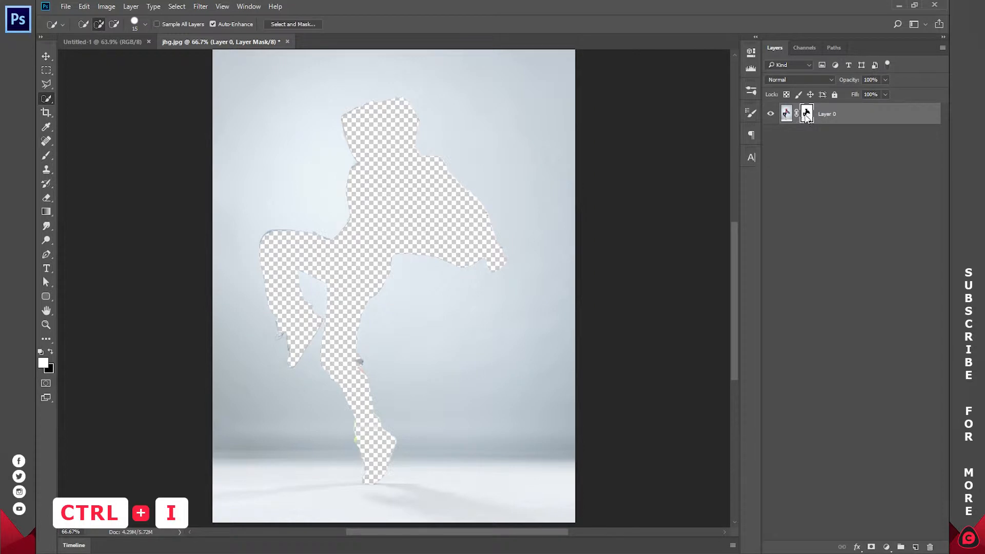
key("ctrl+i")
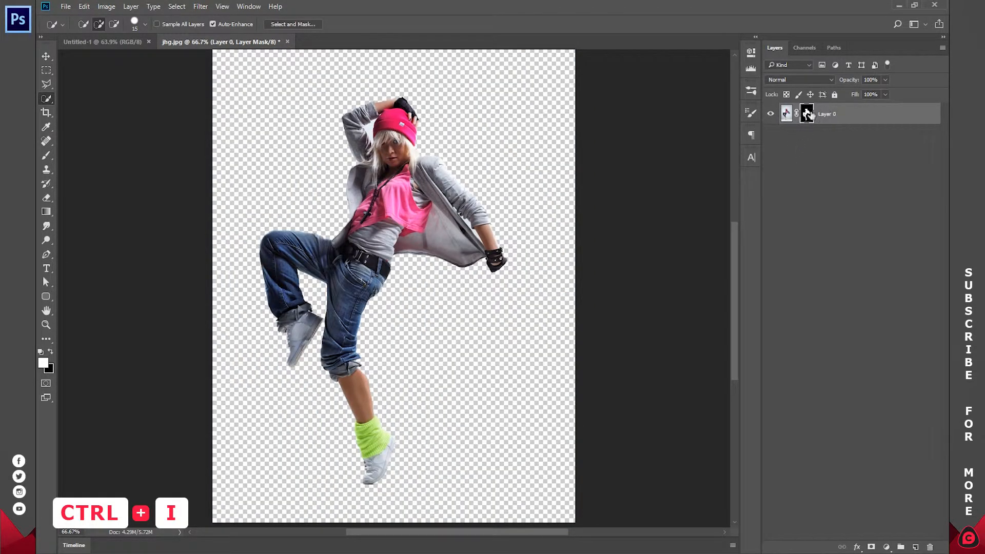
right_click(808, 114)
left_click(826, 148)
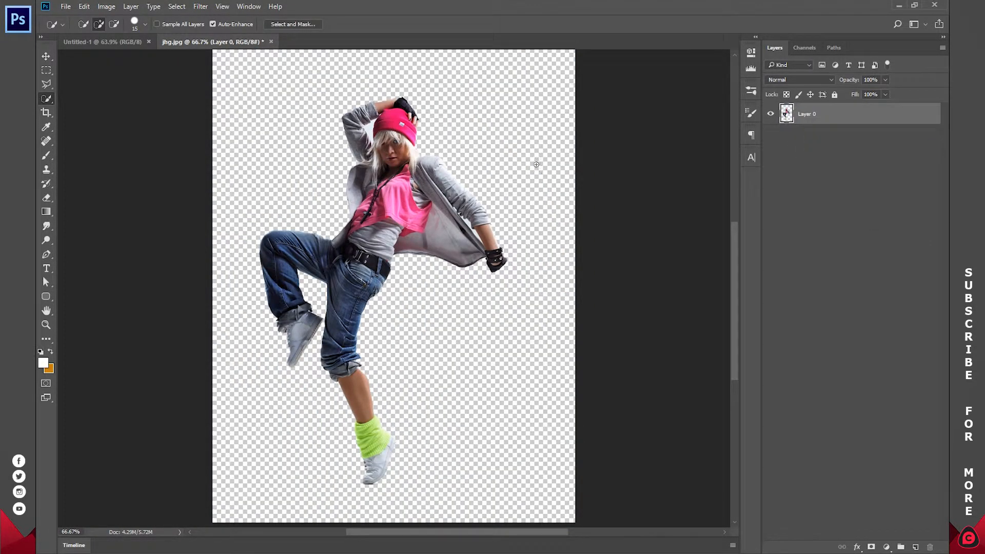
Trace a Pen tool path around the leftover backdrop, from the hat's edge down to the hair and up the raised inner sleeve.
key("z")
left_click_drag(362, 126, 393, 127)
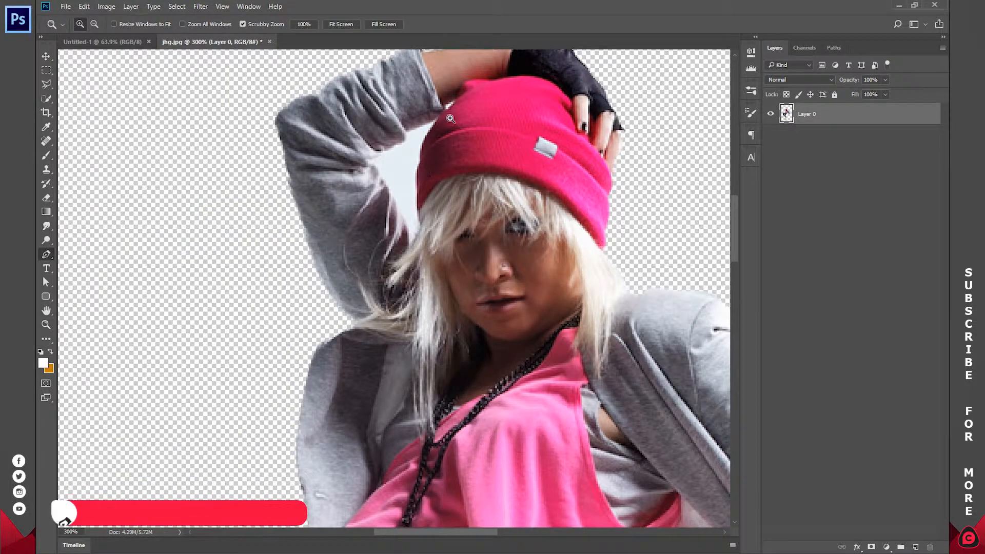
key("p")
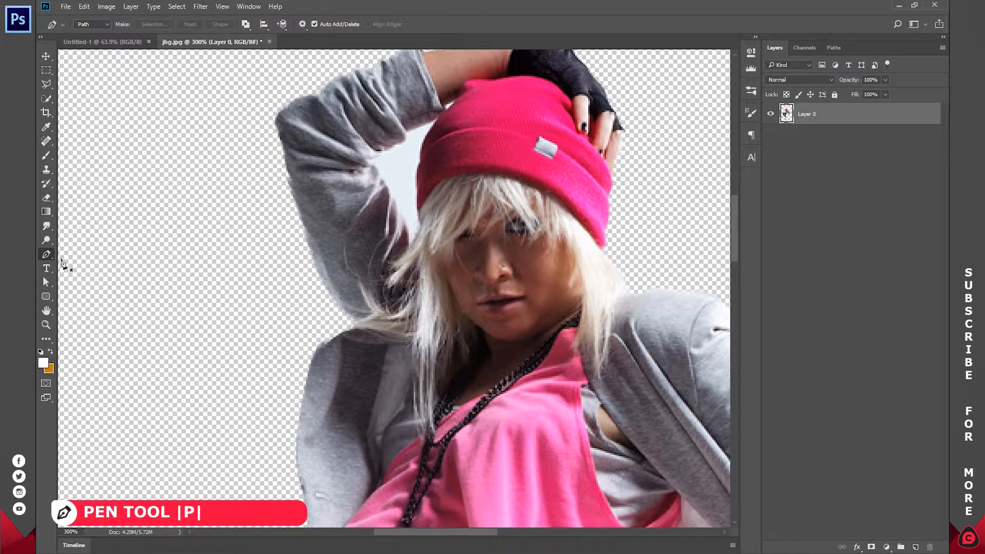
left_click(437, 118)
left_click(416, 176)
mouse_move(417, 181)
left_mouse_down()
mouse_move(417, 209)
mouse_move(417, 191)
left_mouse_up()
key("ctrl+z")
left_click_drag(420, 161, 409, 238)
left_click(417, 173)
left_click(400, 210)
left_click(391, 191)
left_click(383, 182)
left_click(379, 170)
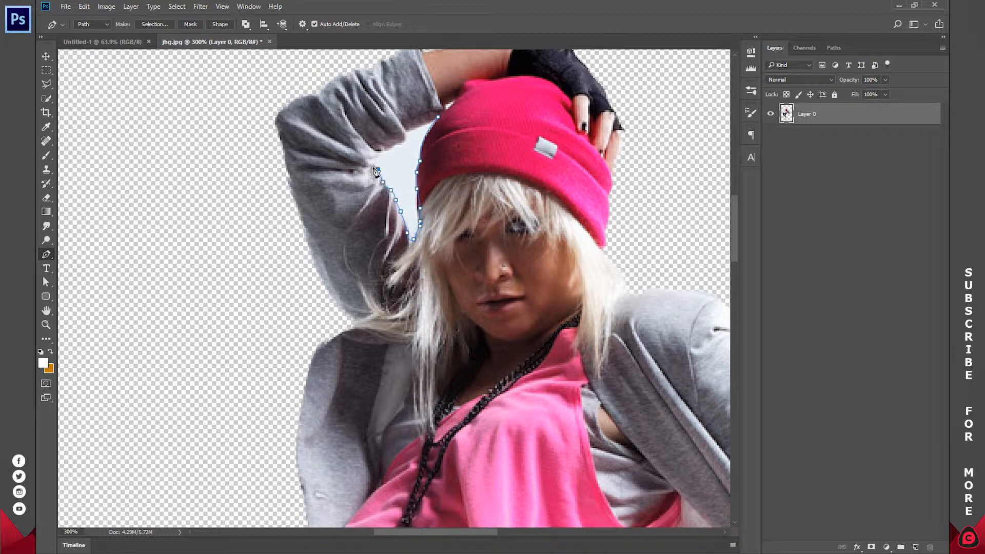
Continue the path around the elbow fold and along the raised forearm's sleeve, ending back near the hat.
left_click(370, 166)
left_click(374, 153)
left_click(383, 144)
left_click(394, 143)
key("ctrl+alt+z")
key("ctrl+alt+z")
key("ctrl+alt+z")
left_click(383, 149)
left_click(394, 146)
left_click(405, 128)
left_click(418, 124)
Convert the path to a new selection with 0-pixel feather, delete the enclosed backdrop and deselect.
right_click(556, 129)
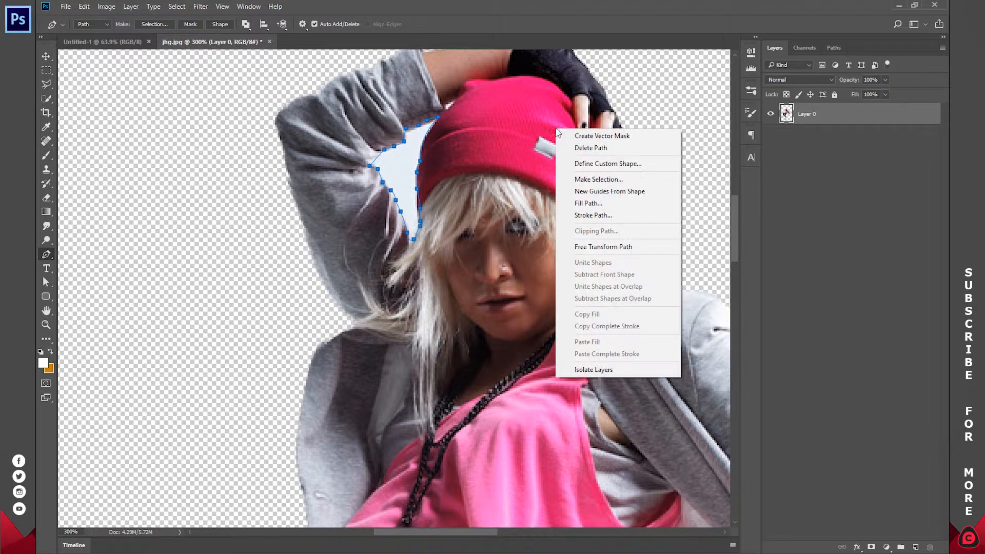
left_click(587, 180)
left_click_drag(531, 141, 610, 124)
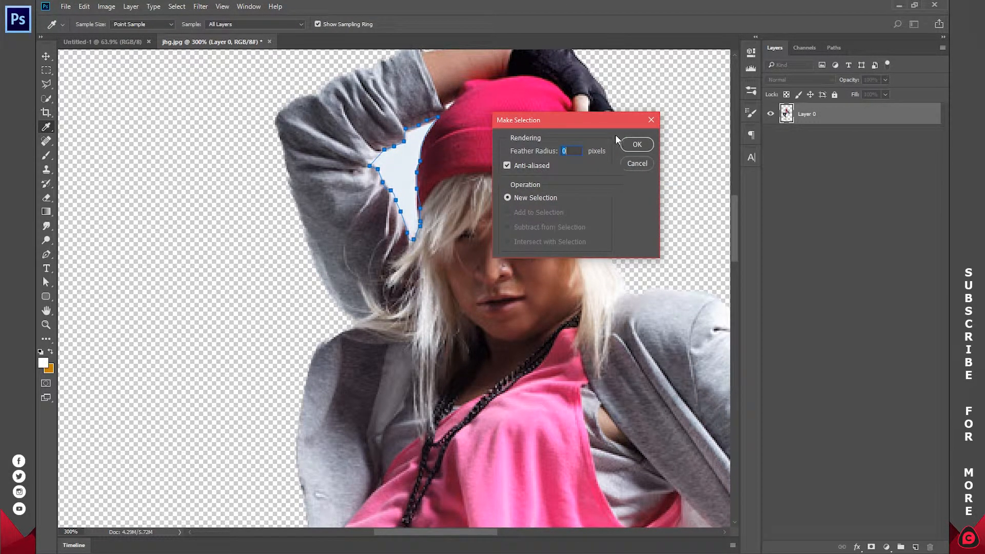
left_click(634, 145)
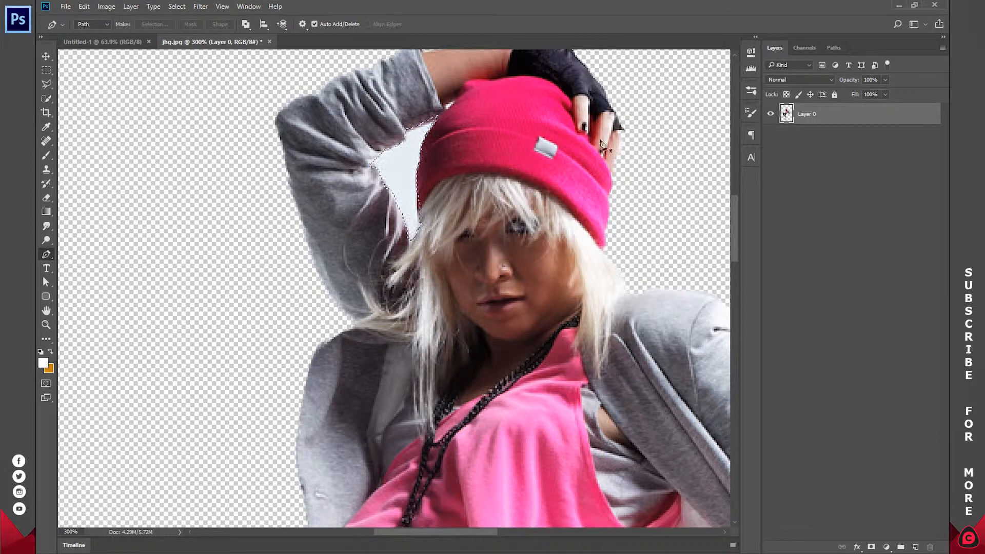
key("Delete")
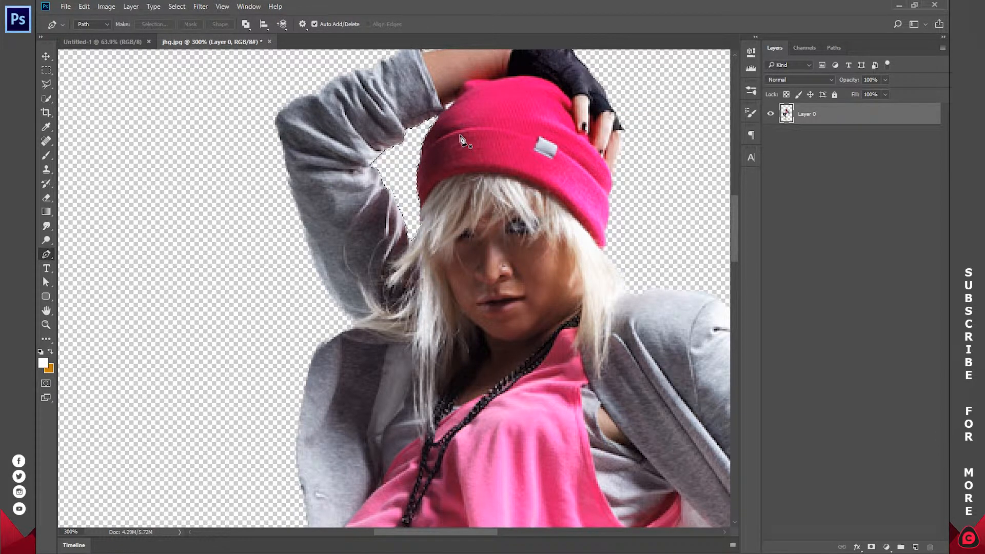
key("ctrl+d")
Inspect the cutout along the jeans, legs, shoe and extended arm for leftover backdrop.
scroll(514, 86, "down", 15)
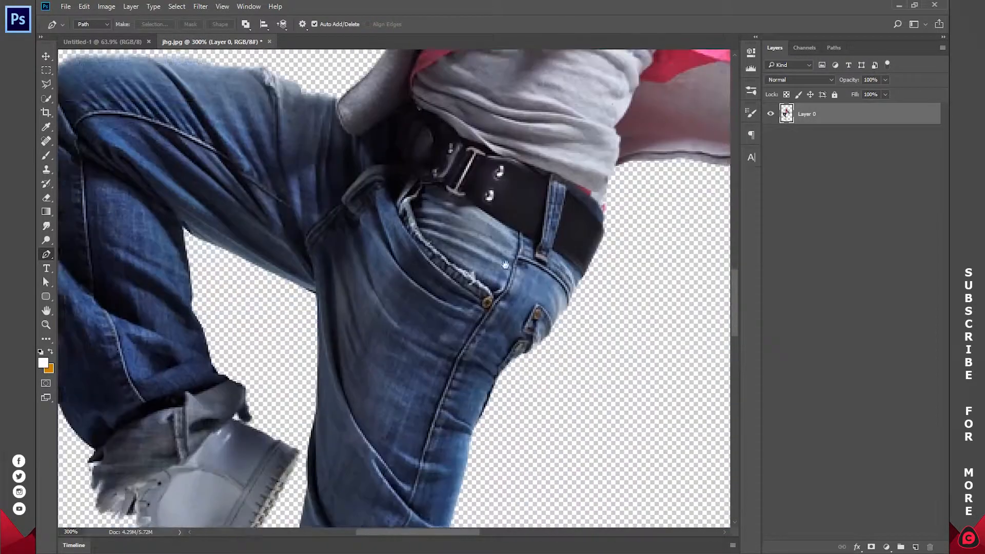
scroll(517, 264, "down", 10)
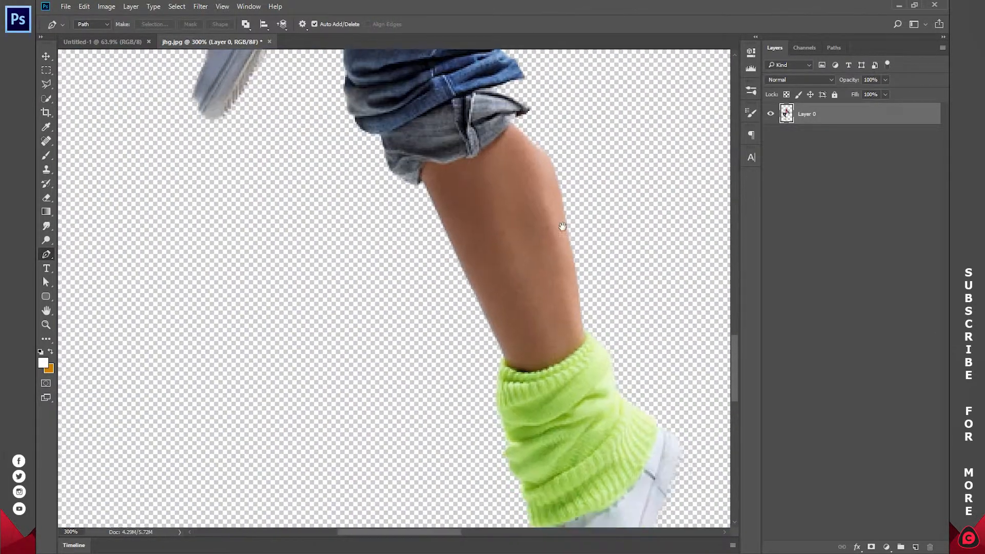
left_click_drag(562, 226, 534, 155)
key("z")
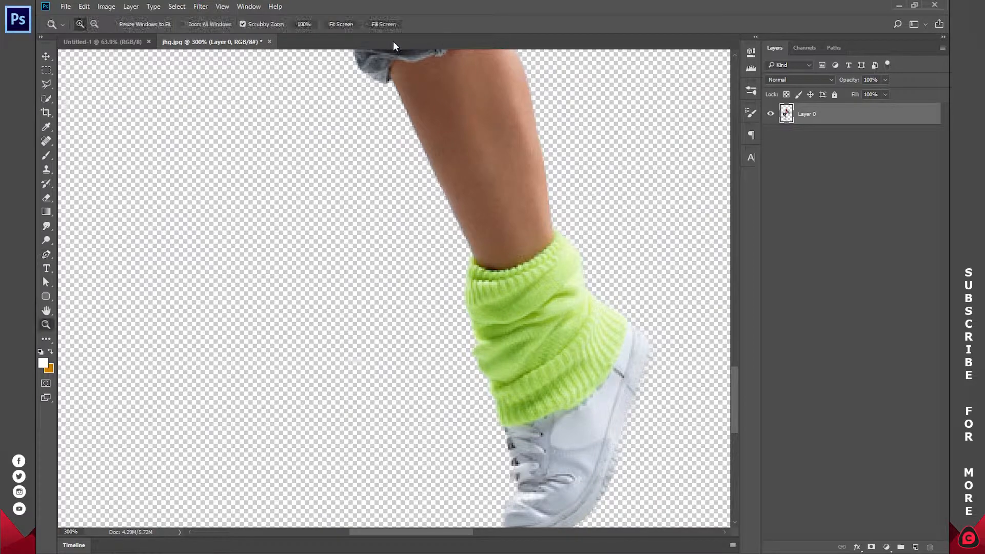
left_click(349, 23)
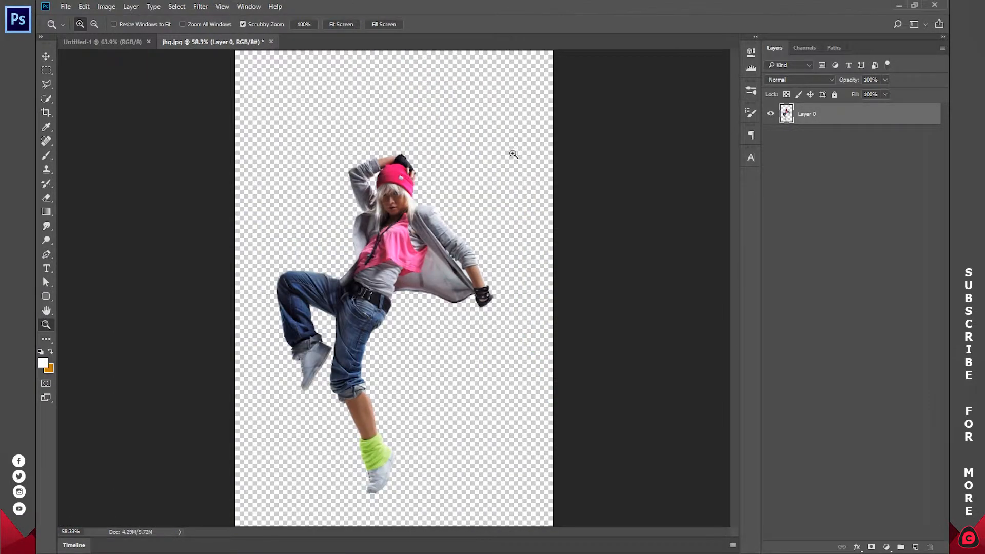
left_click(453, 245)
left_click(501, 251)
left_click(501, 251)
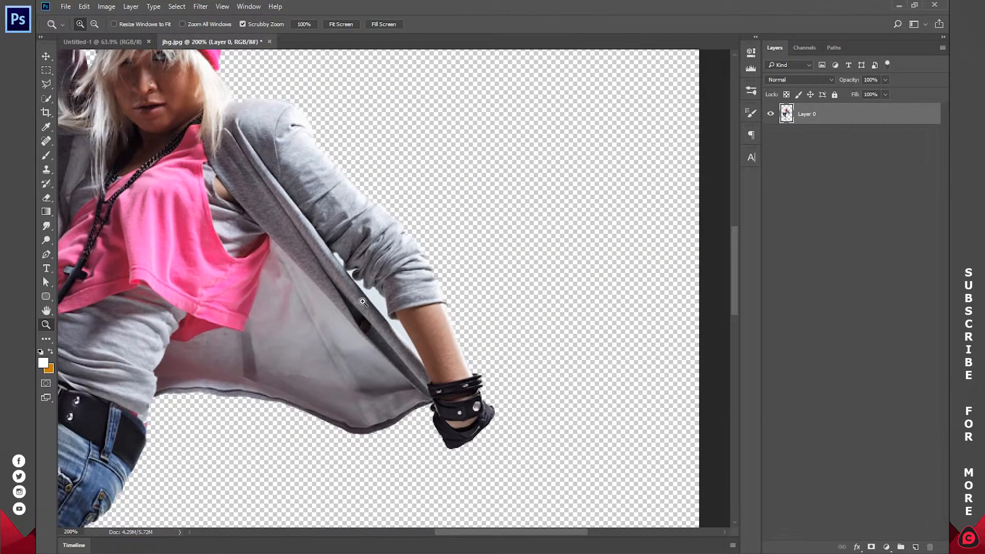
left_click(365, 302)
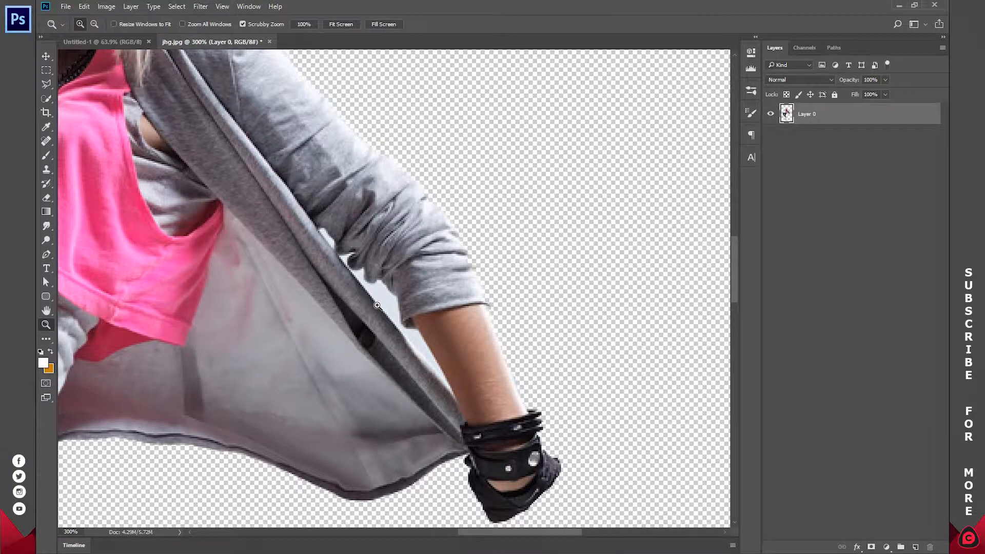
Select the leftover backdrop between the jacket and the extended arm with the Magic Wand tool and delete it.
right_click(43, 102)
left_click(82, 99)
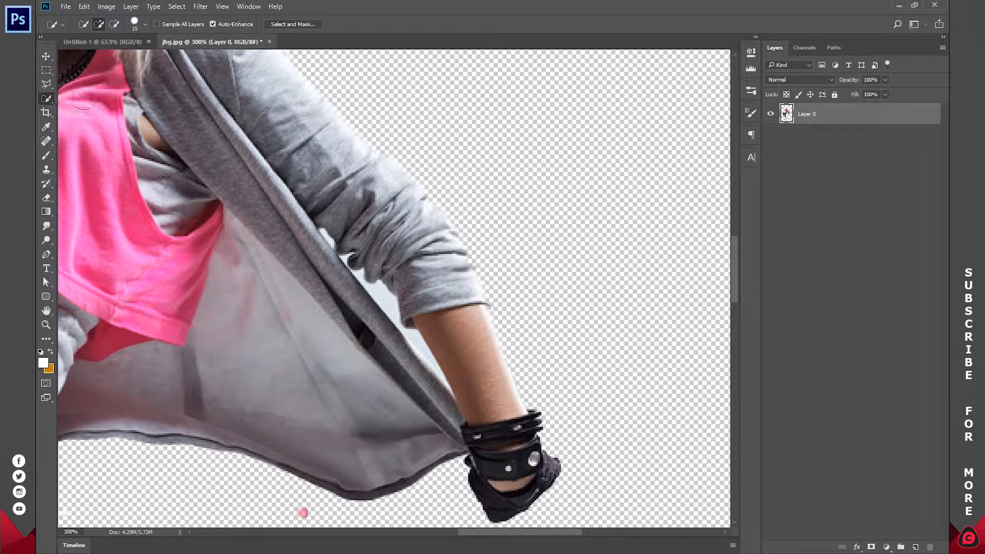
right_click(44, 98)
left_click(83, 109)
left_click(328, 239)
left_click(351, 264, "shift")
left_click(383, 301)
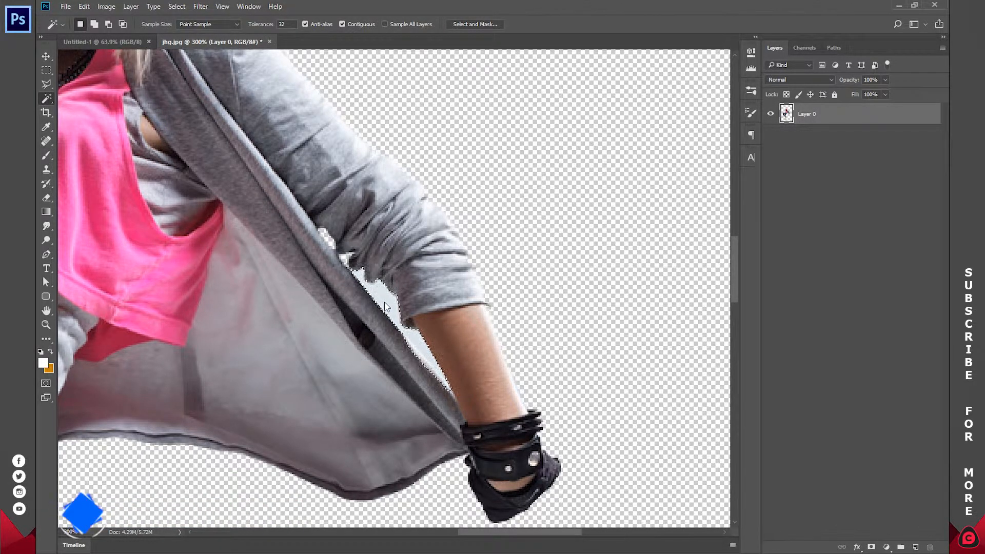
key("Delete")
Copy the dancer cutout into the Untitled-1 document with the Move tool, placing it slightly left of centre.
key("z")
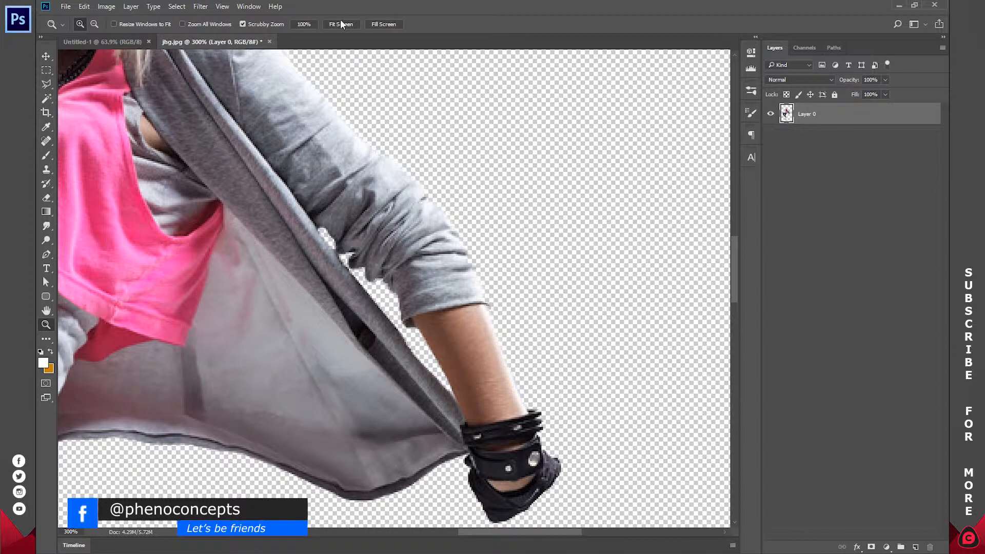
left_click(341, 25)
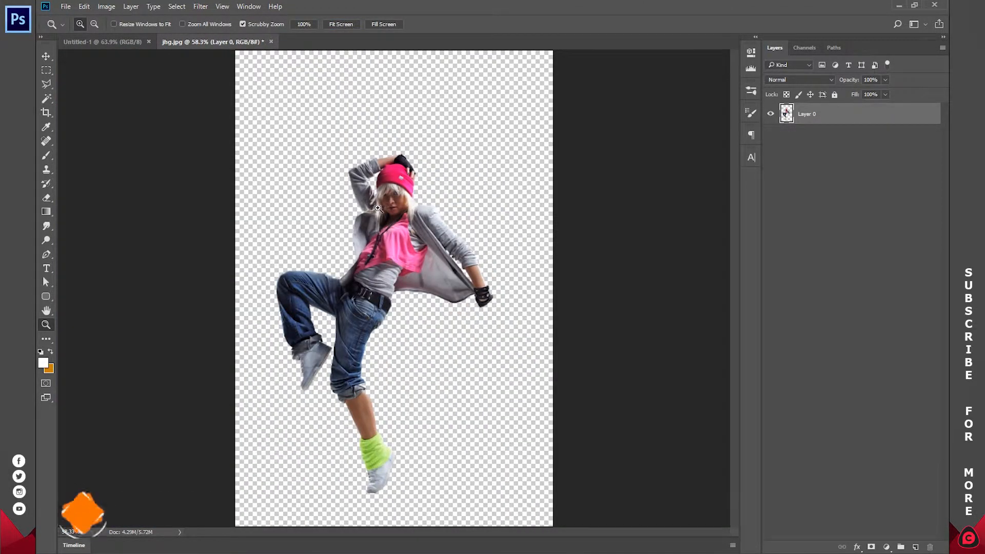
left_click(47, 55)
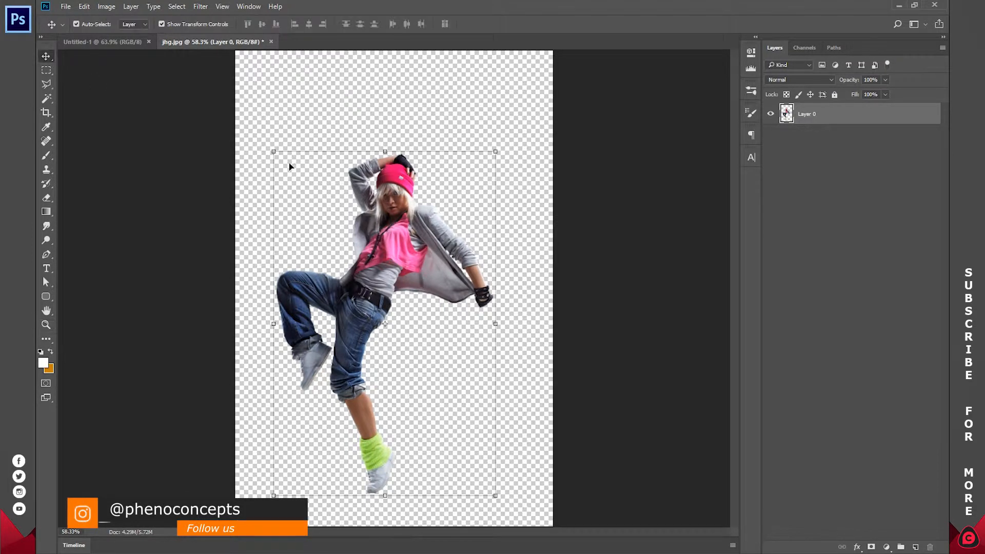
left_click_drag(398, 239, 317, 241)
left_click_drag(370, 189, 402, 254)
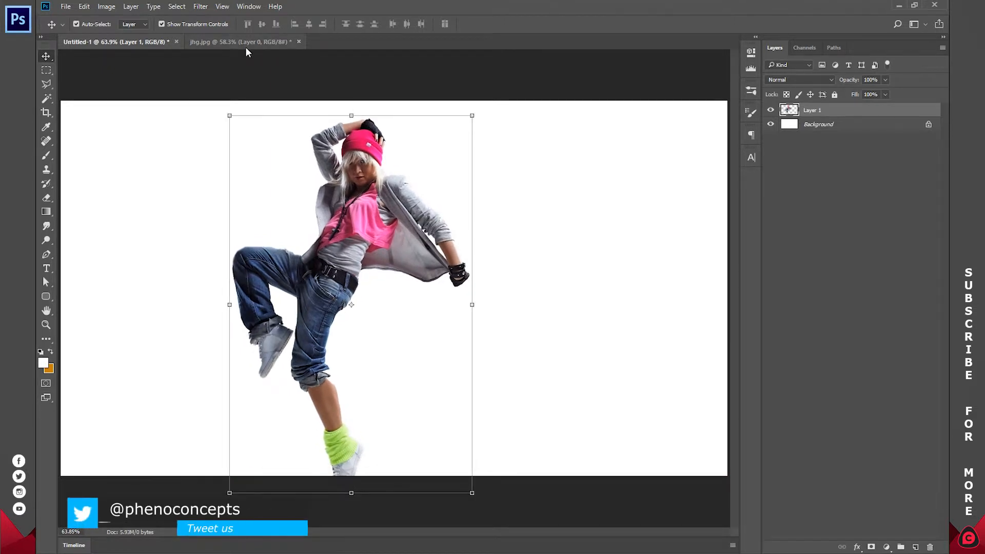
Close the jhg.jpg source document.
left_click(245, 44)
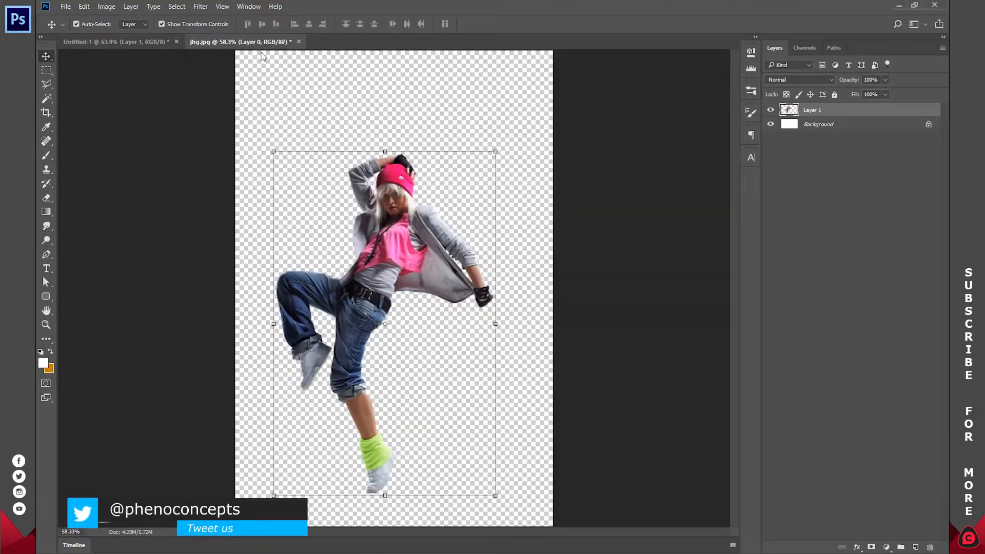
left_click(298, 41)
left_click(494, 214)
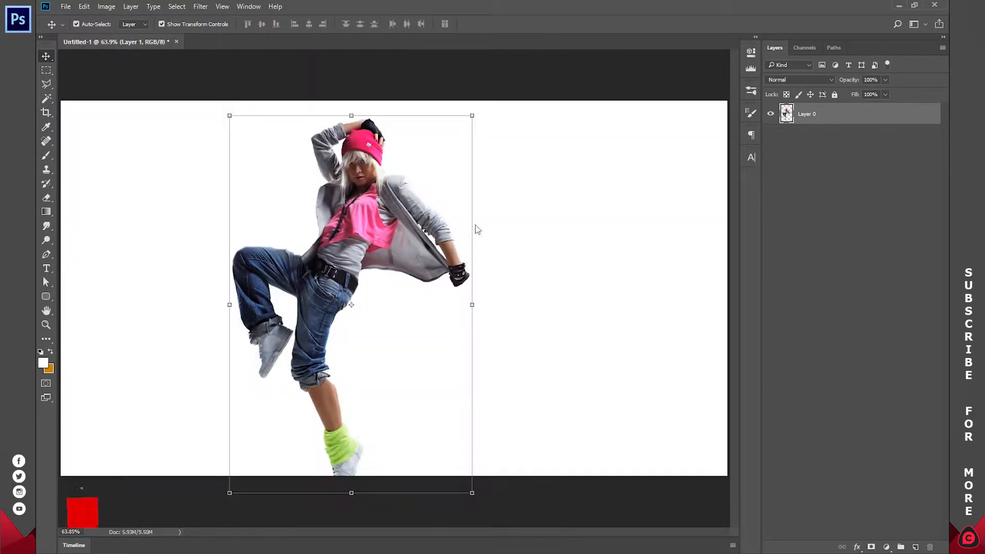
Add a Solid Color fill layer above the Background, sampling the pale grey-blue #dde0e9 from the shoulder of the dancer's jacket.
left_click(369, 205)
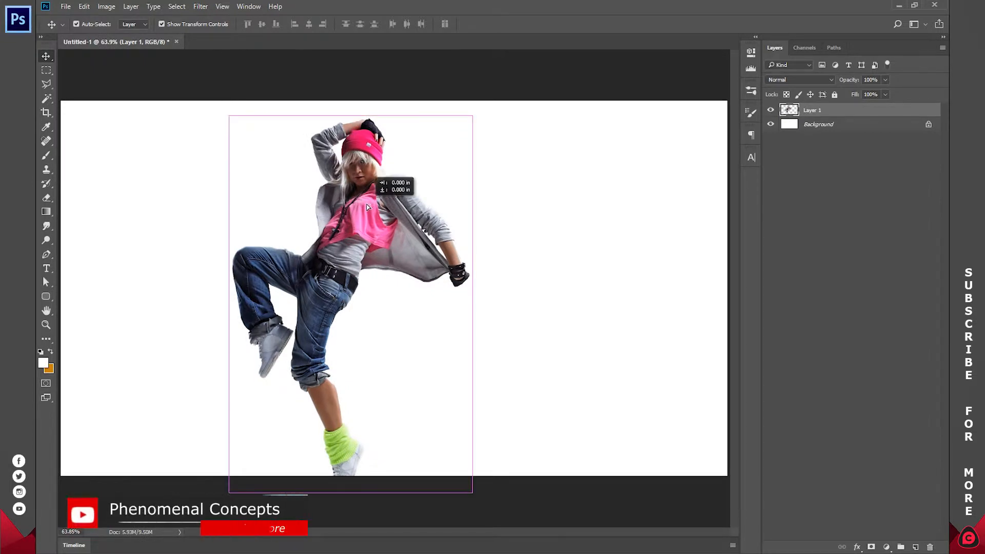
left_click(823, 297)
left_click(889, 544)
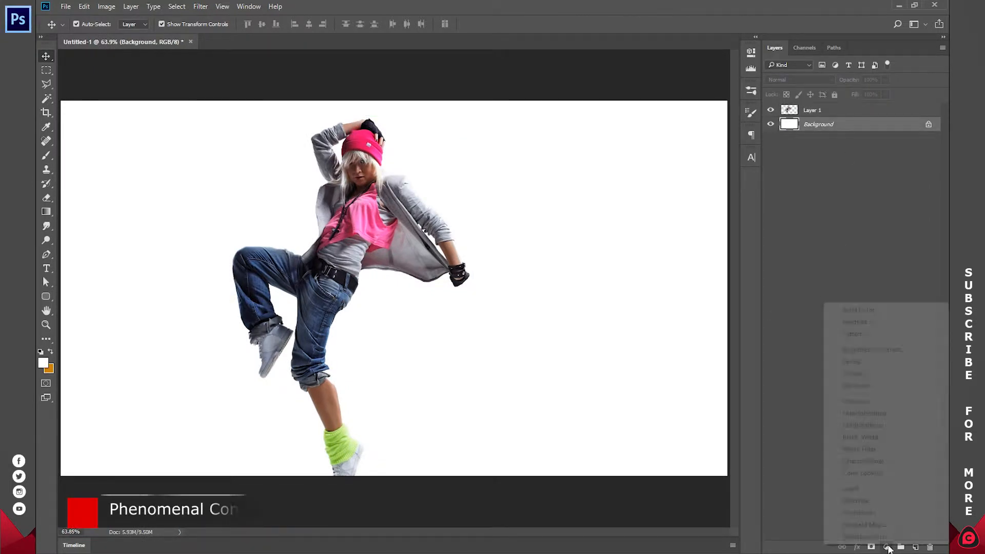
left_click(858, 310)
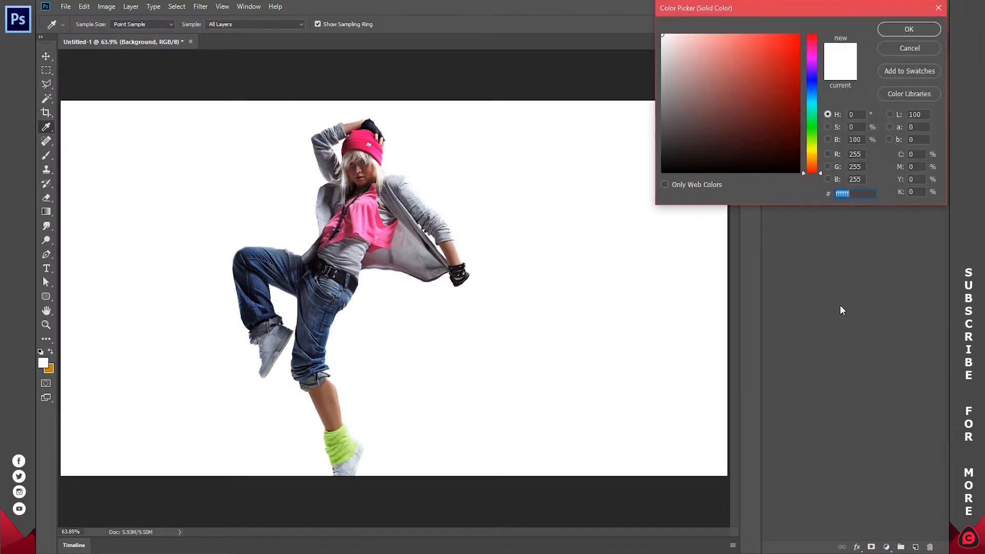
left_click(400, 187)
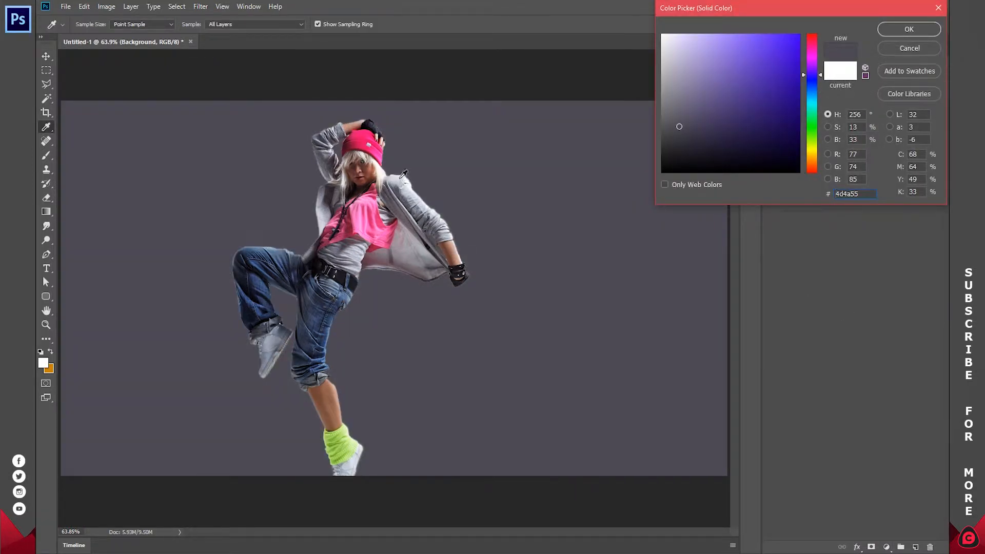
left_click(395, 174)
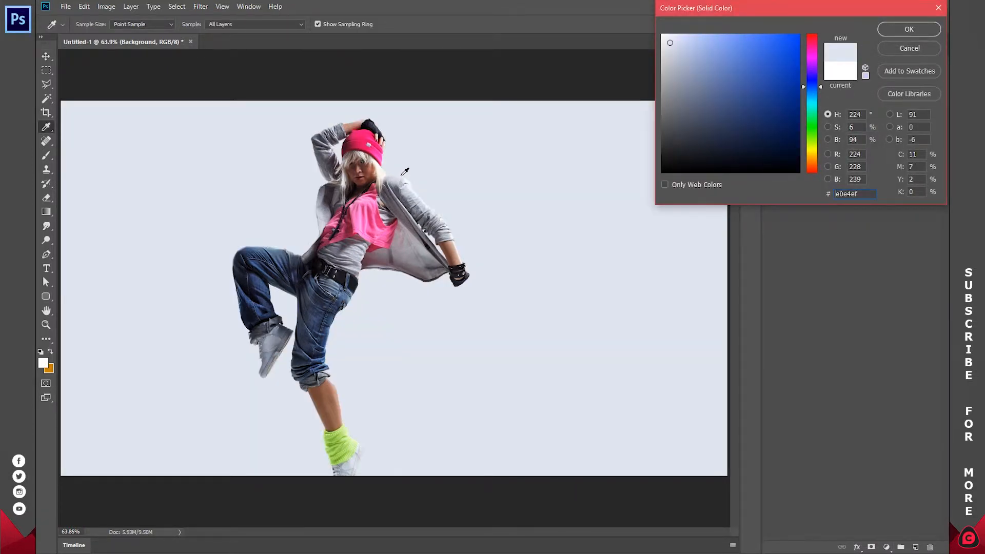
left_click(401, 175)
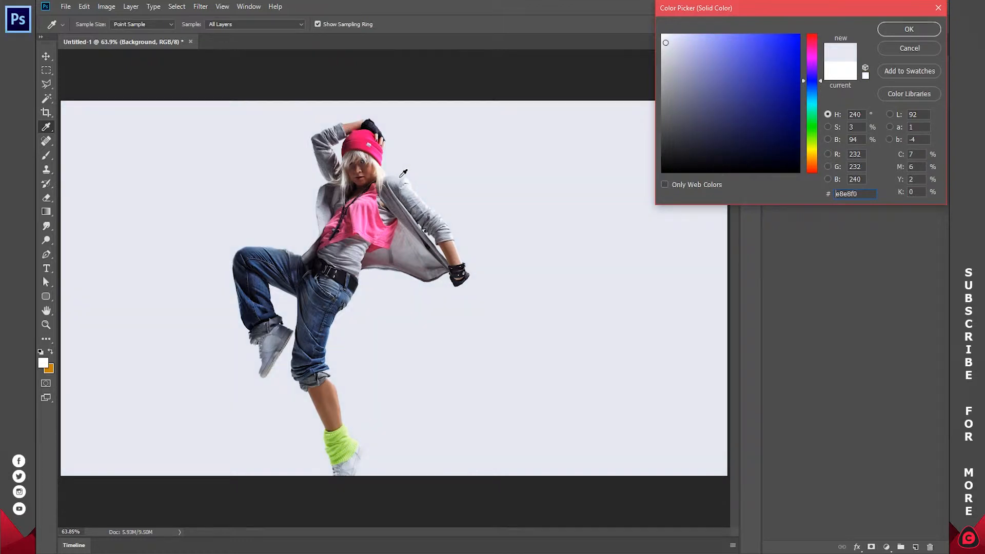
left_click(402, 175)
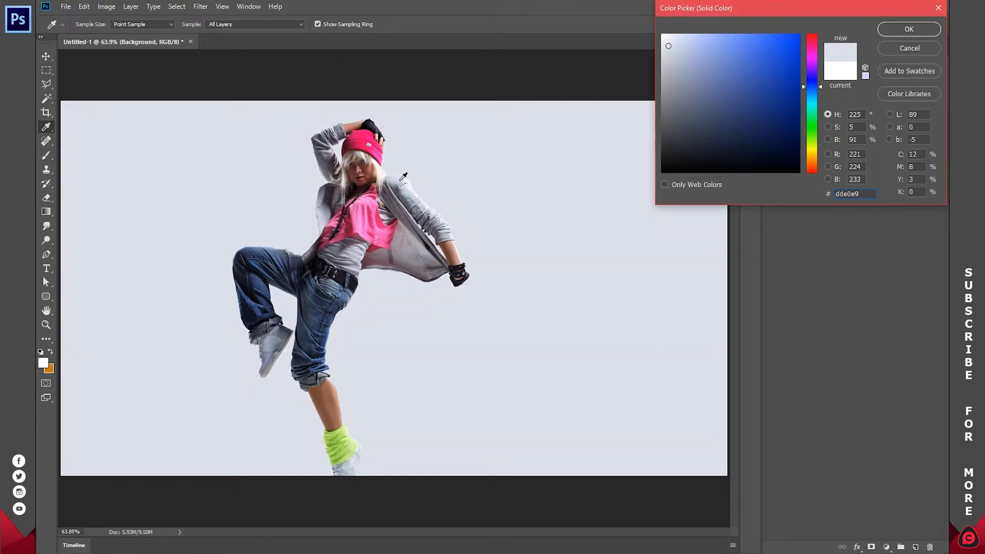
left_click(908, 31)
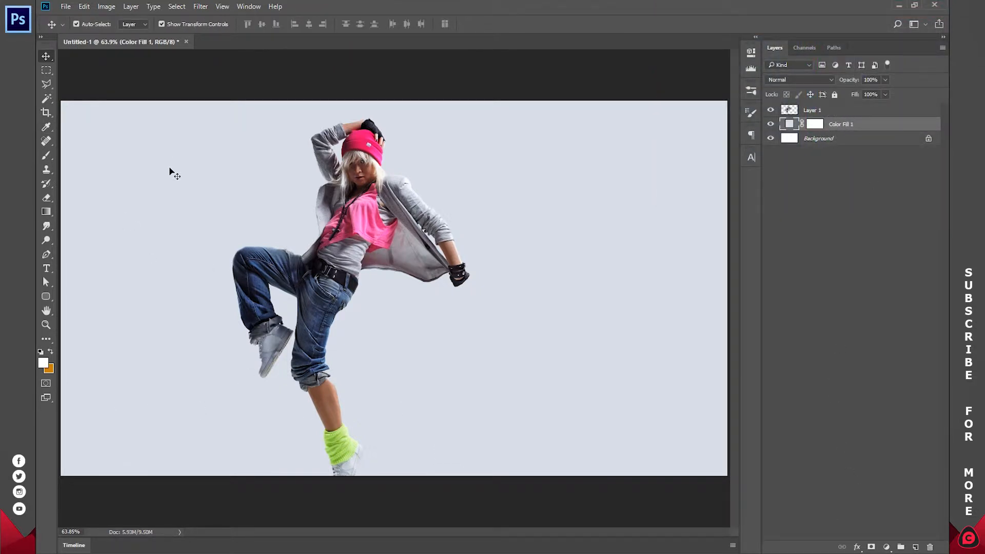
Set the foreground colour to black (000000).
left_click(43, 363)
type("000000")
left_click(895, 30)
Add a black-to-transparent Gradient fill layer above the colour fill, with Radial style, 1000% scale and Reverse enabled.
left_click(886, 546)
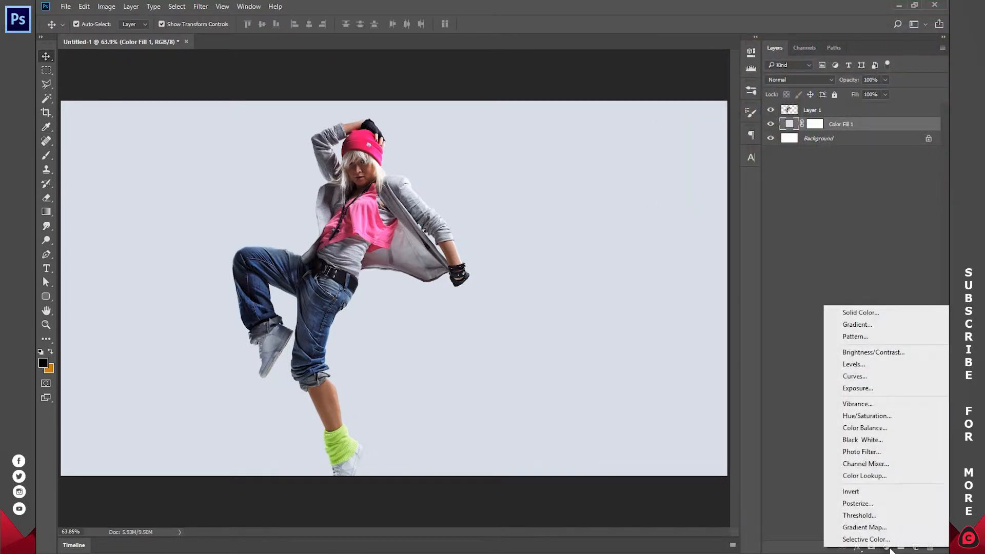
left_click(863, 324)
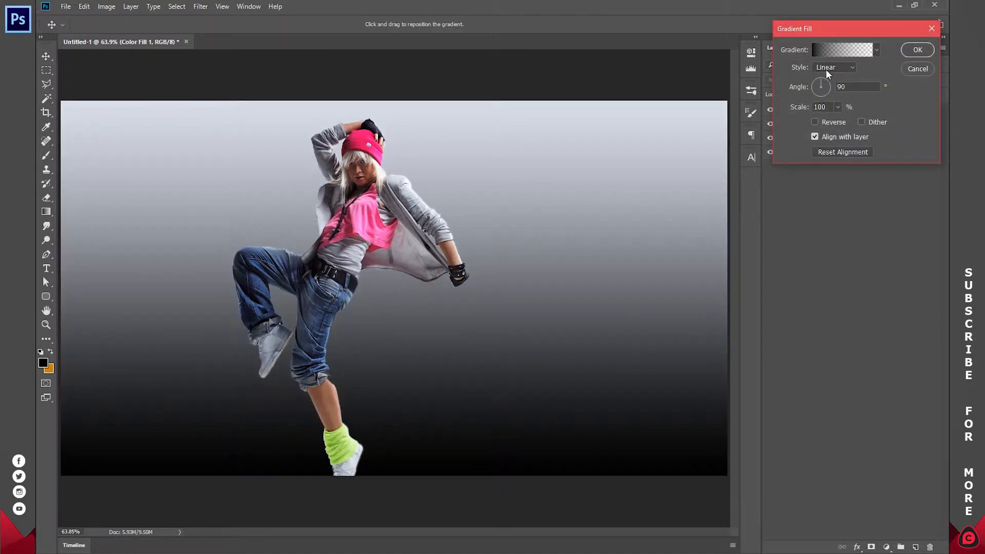
left_click(826, 70)
left_click(826, 85)
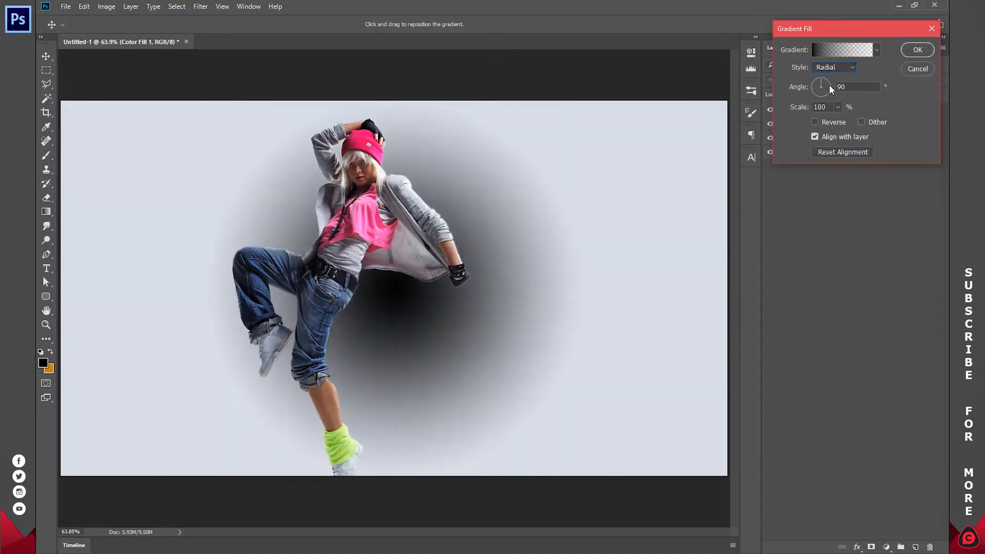
left_click(836, 106)
left_click_drag(844, 120, 905, 125)
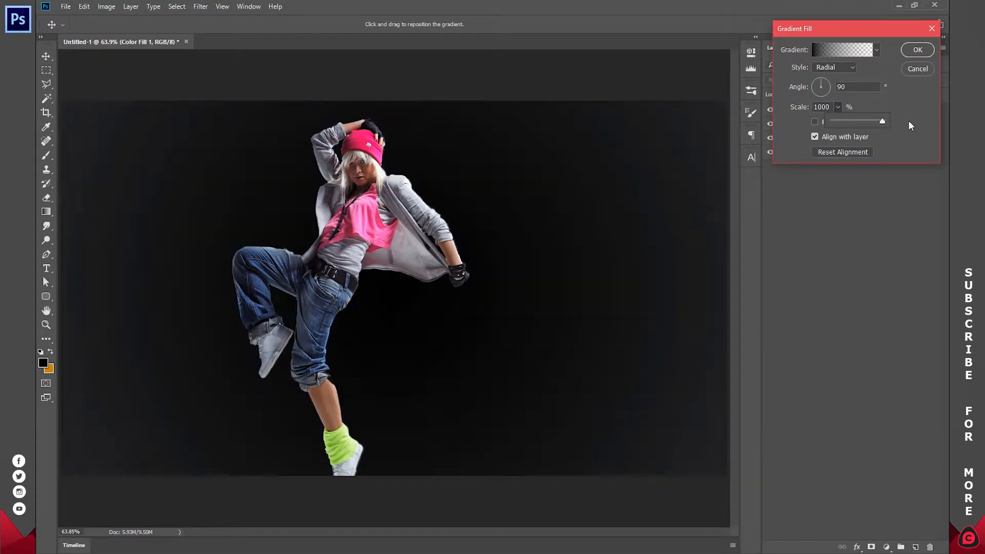
left_click(908, 121)
left_click(815, 122)
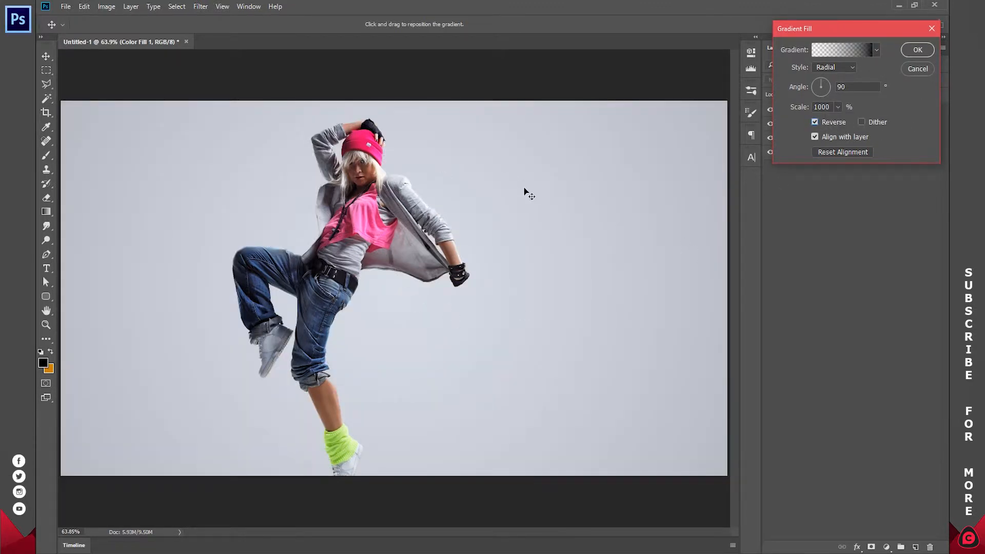
left_click(917, 49)
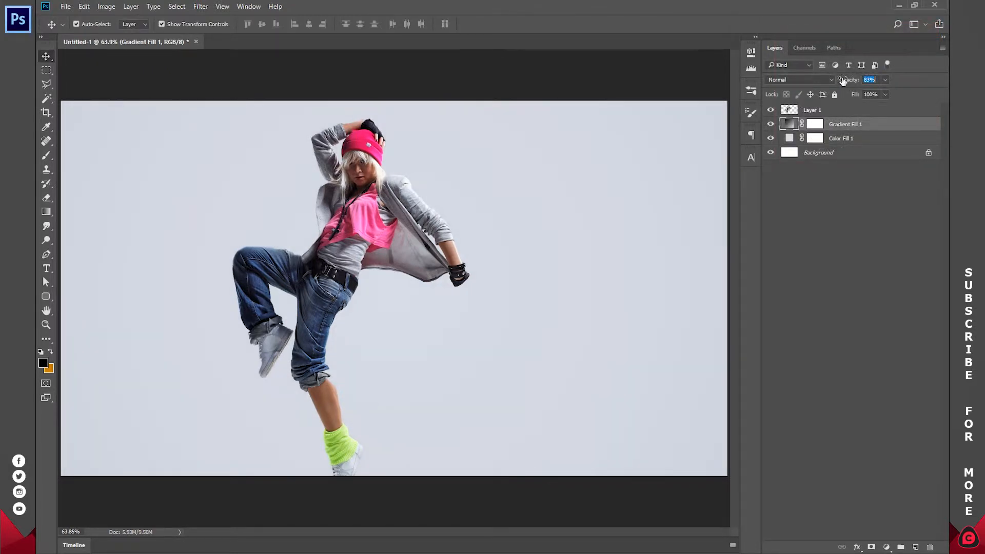
Try a lower opacity on the gradient fill layer and restore it to 100%.
left_click(875, 79)
left_click_drag(876, 77, 903, 86)
left_click(862, 268)
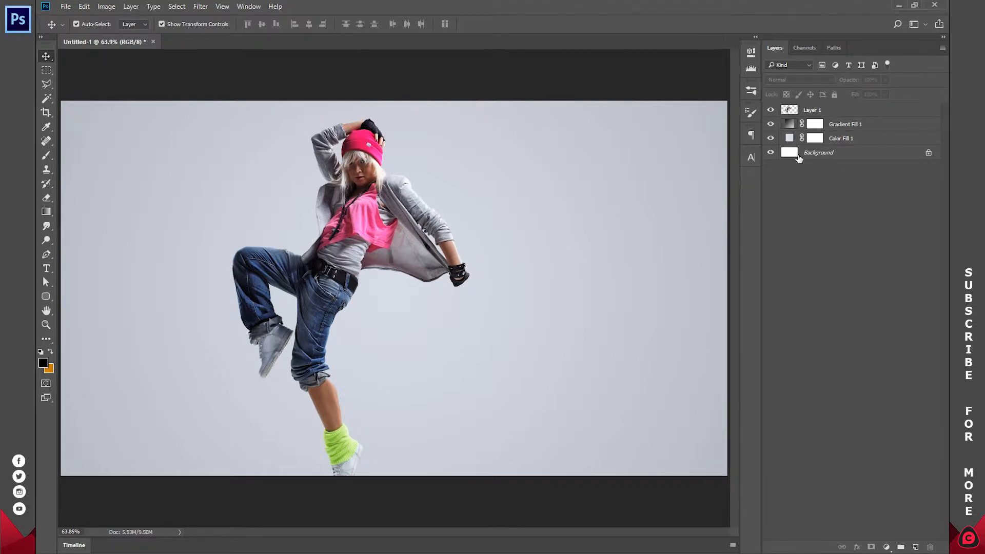
Reopen the gradient fill, reduce its scale to 253% and move the gradient's centre up towards the dancer's head.
double_click(790, 125)
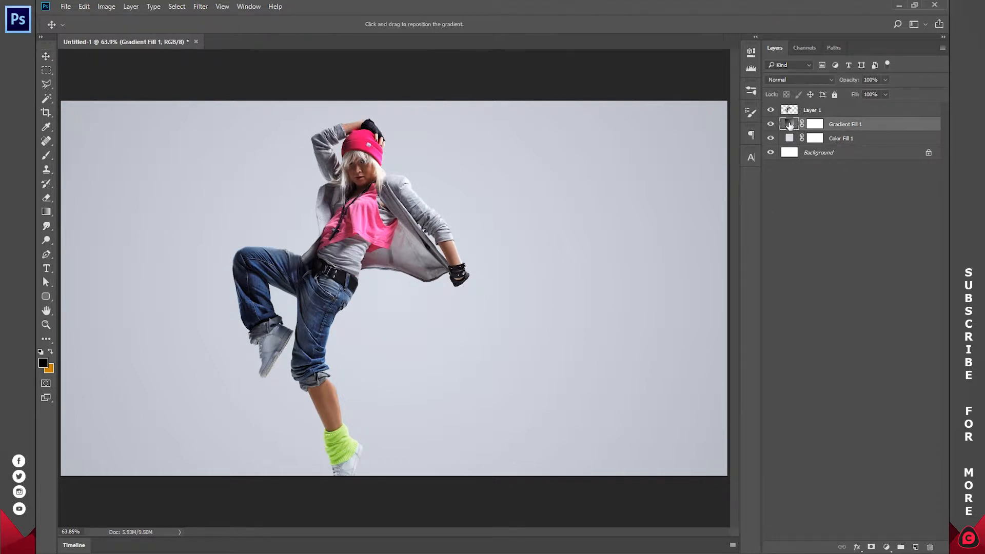
mouse_move(419, 163)
left_mouse_down()
mouse_move(434, 132)
mouse_move(473, 130)
mouse_move(354, 138)
left_mouse_up()
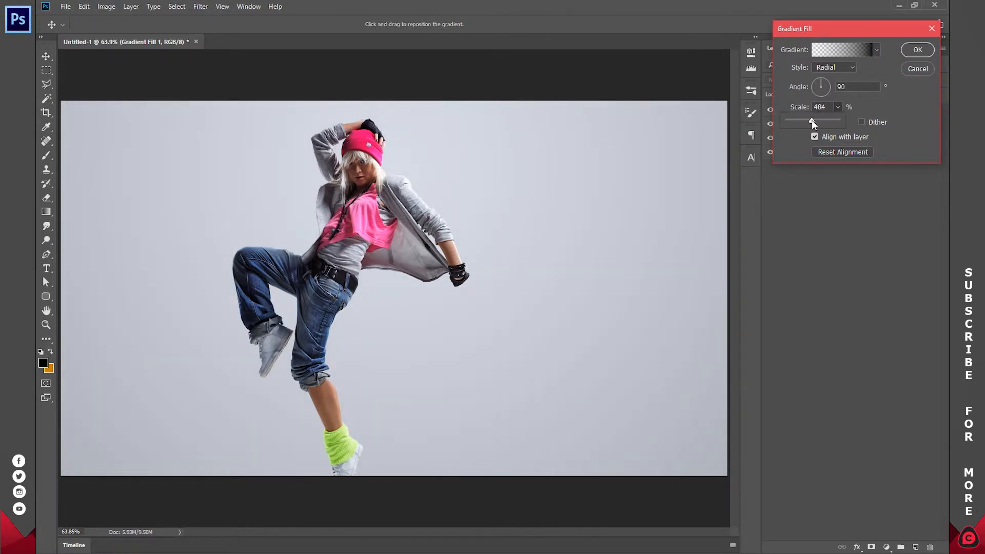
left_click_drag(804, 119, 800, 120)
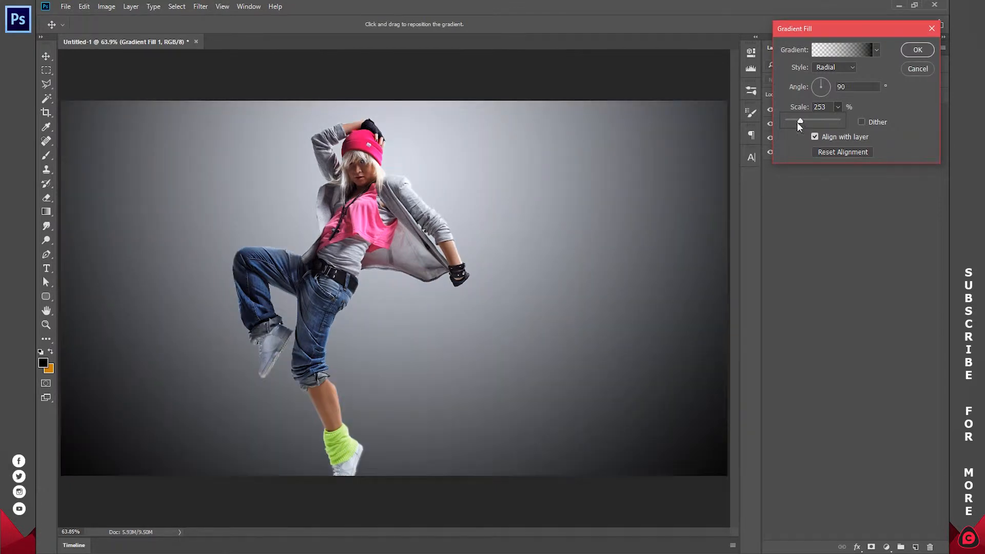
left_click_drag(403, 203, 389, 164)
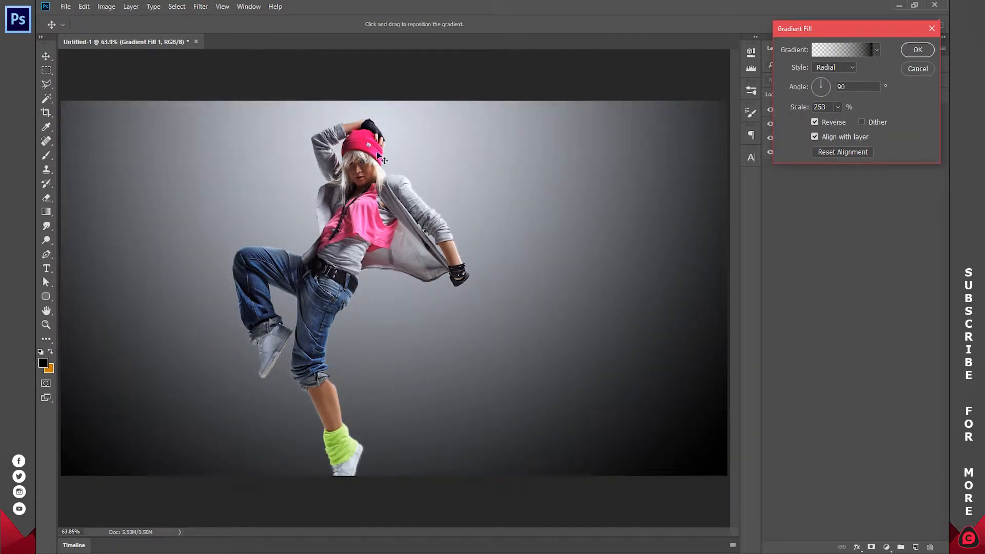
Set the gradient fill's scale to 1000%, apply it and deselect the layer.
left_click(837, 106)
left_click_drag(850, 119, 902, 121)
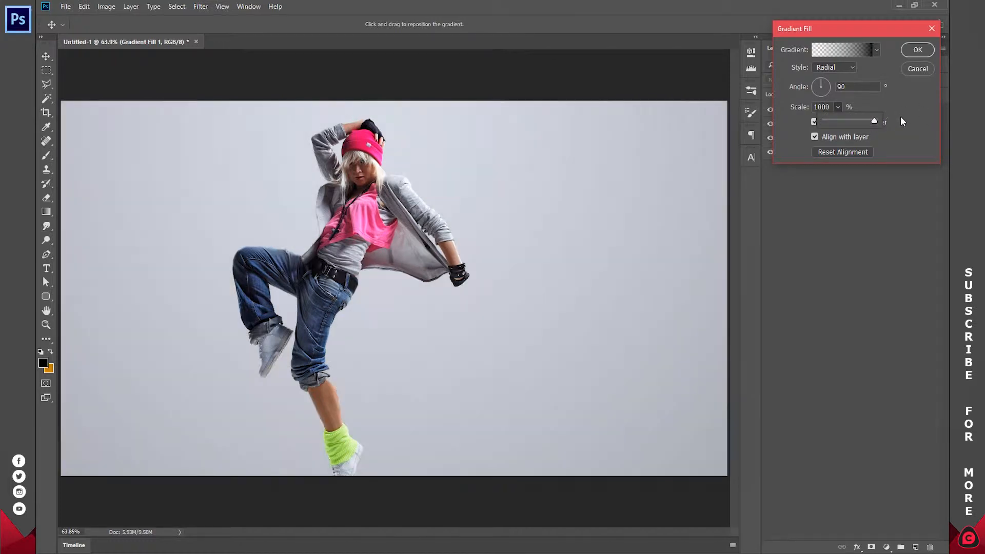
left_click(916, 50)
left_click(876, 231)
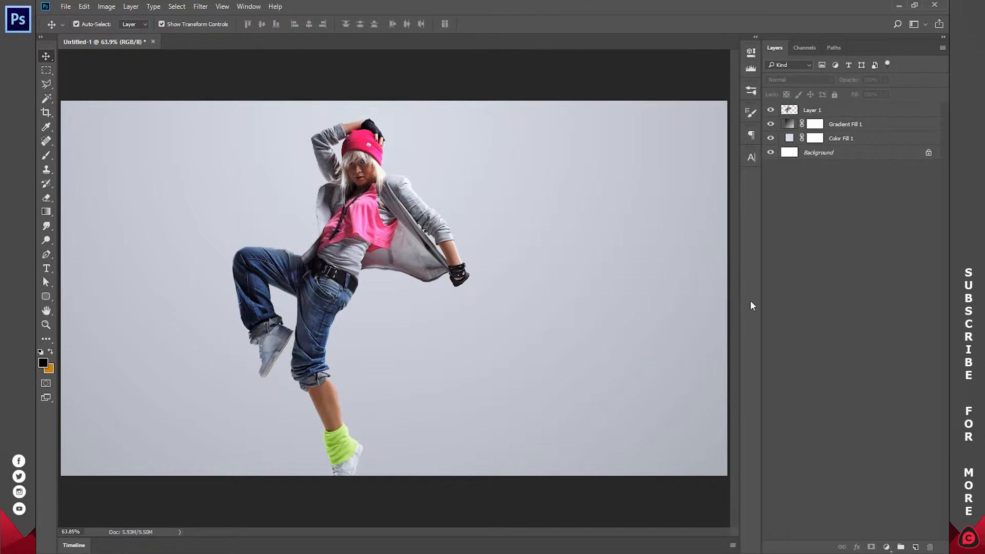
Add the text "DANCE OFF YOUR PROBLEMS" below the dancer's extended arm, beside the standing leg.
left_click(43, 272)
left_click(428, 331)
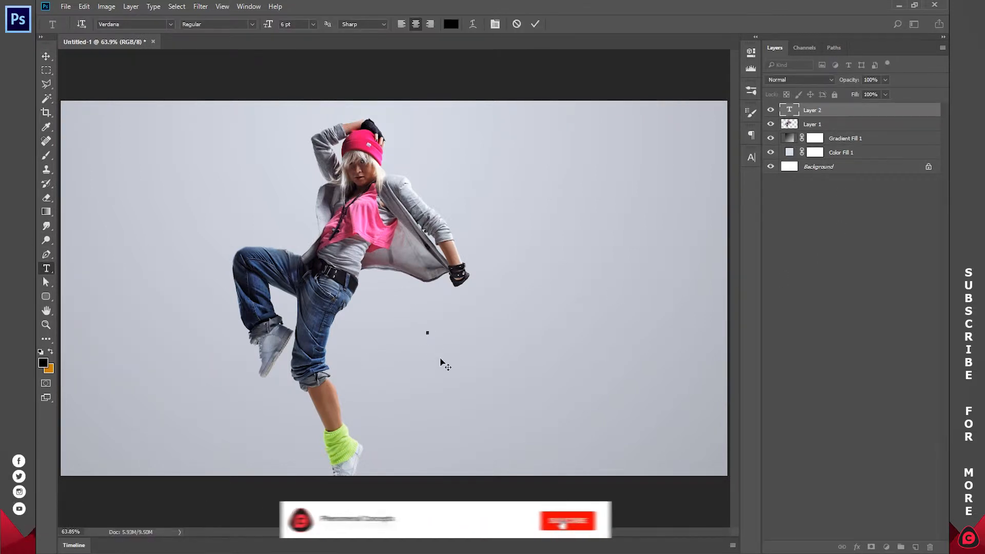
type("DANCE OFF YOUR PROBLEMS")
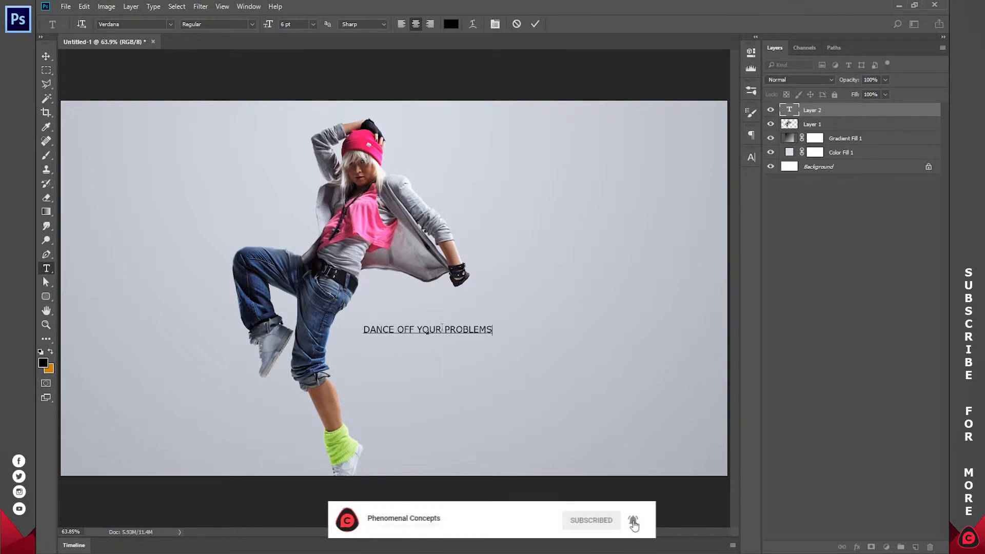
left_click_drag(447, 352, 464, 387)
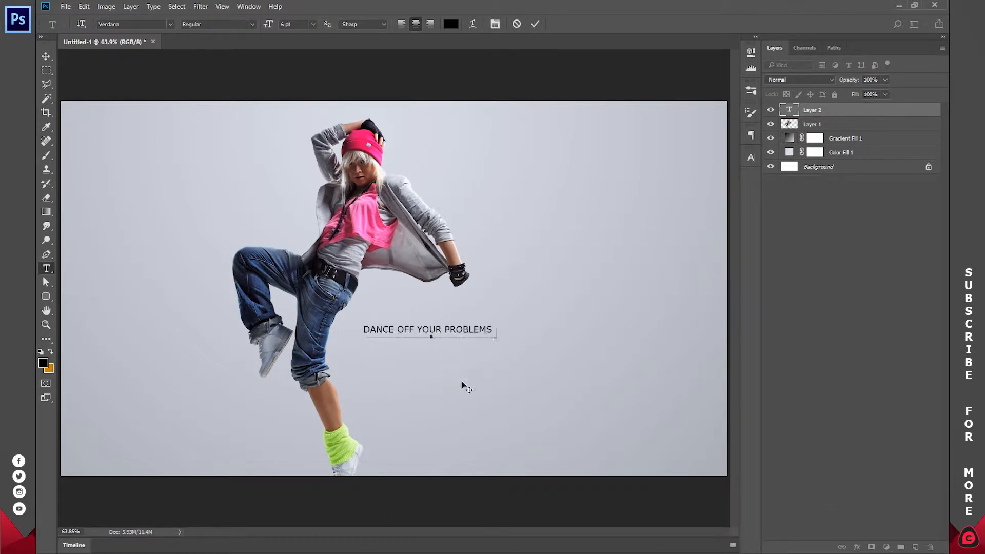
left_click(534, 24)
Add a separate text "STEP" between the extended arm and the tagline, and set its font to Allegratta Personal Use.
type("STEP")
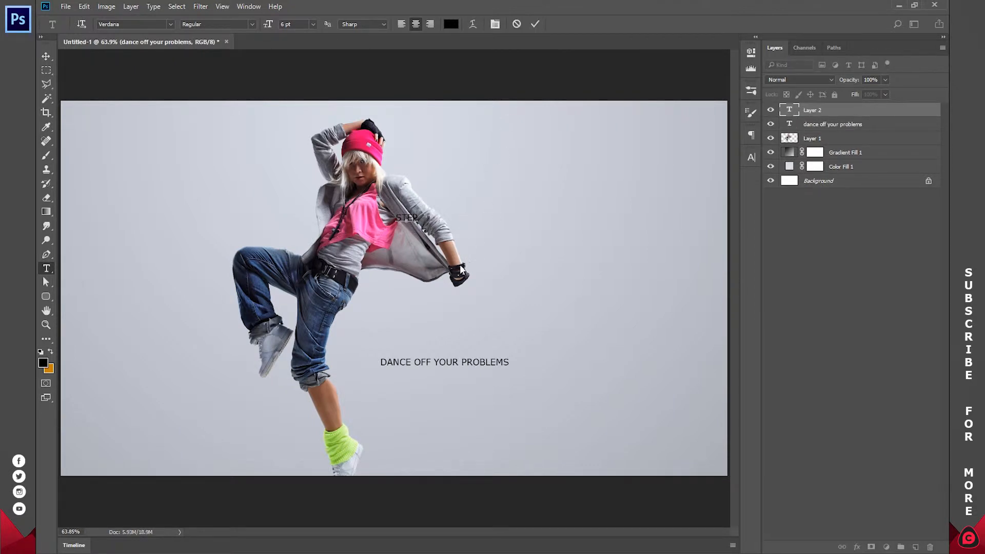
left_click_drag(424, 239, 413, 314)
key("ctrl+a")
left_click(171, 26)
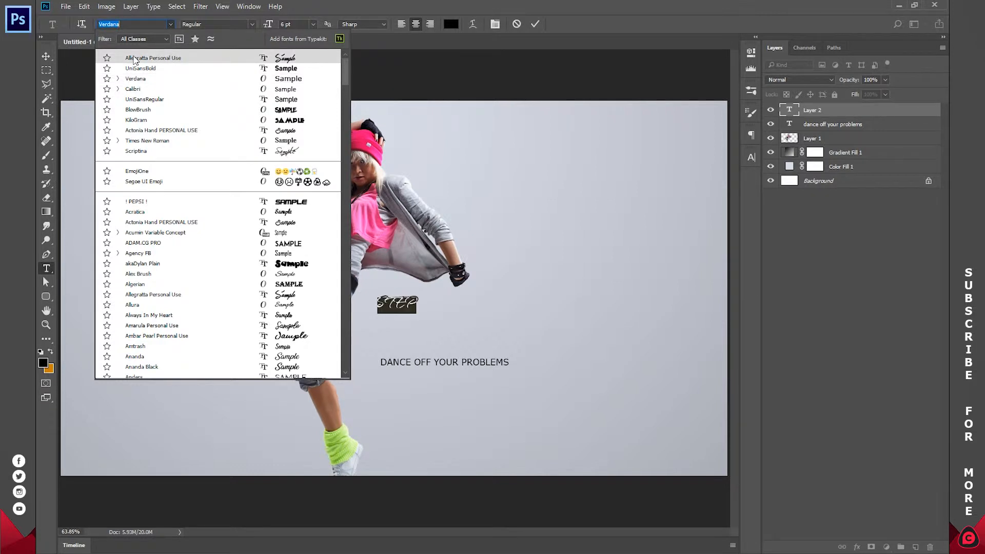
left_click(163, 59)
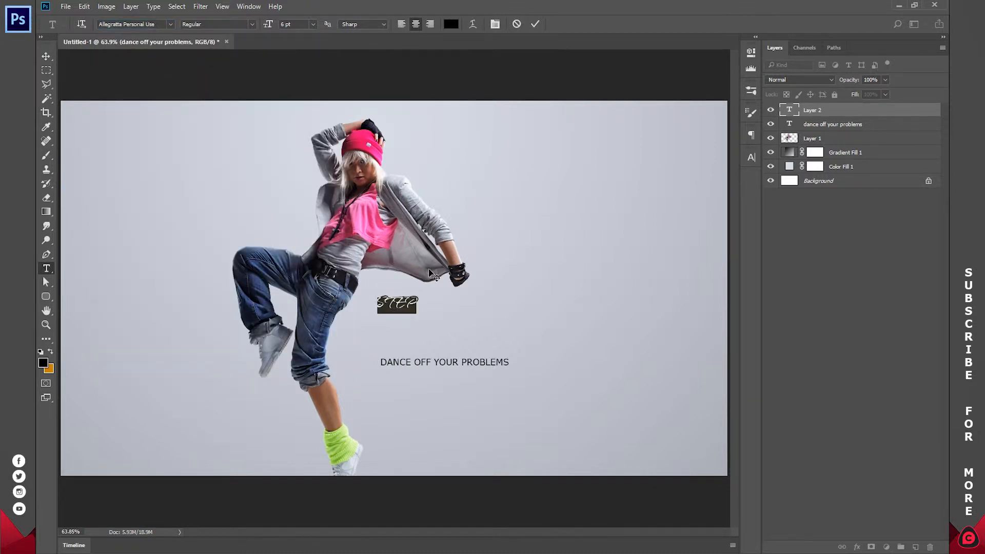
Turn off All Caps for the selected "Step" text in the character settings.
left_click(393, 306)
double_click(393, 305)
left_click(255, 6)
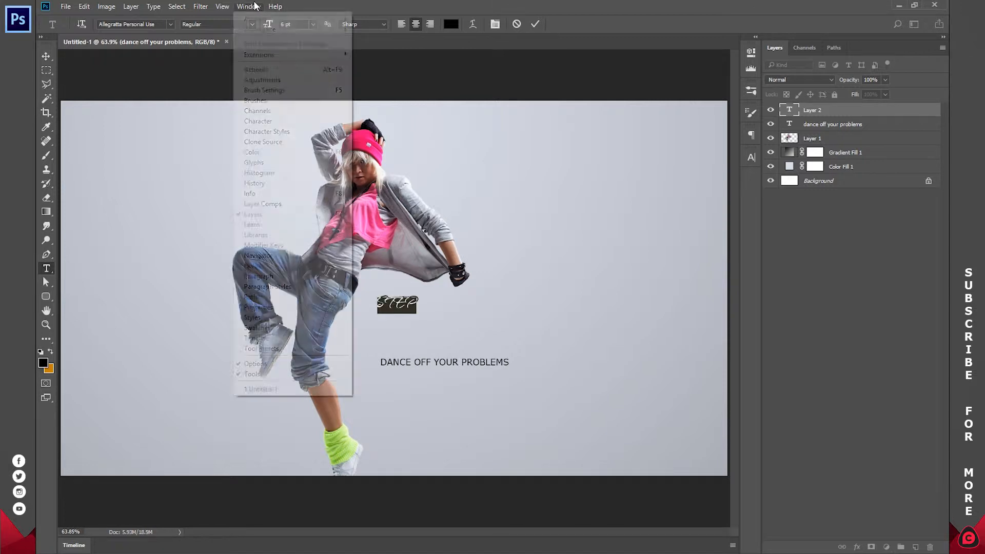
left_click(269, 124)
left_click(659, 240)
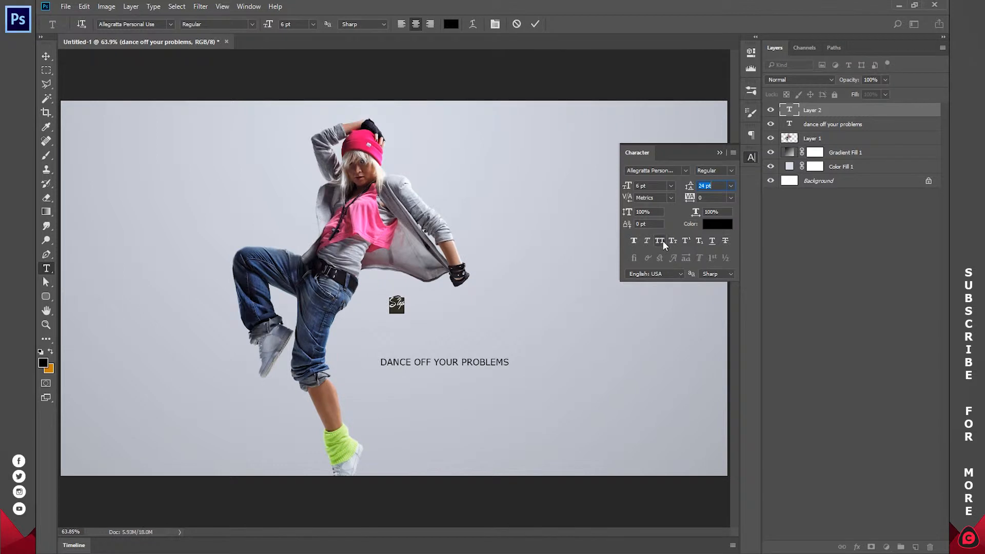
left_click(751, 159)
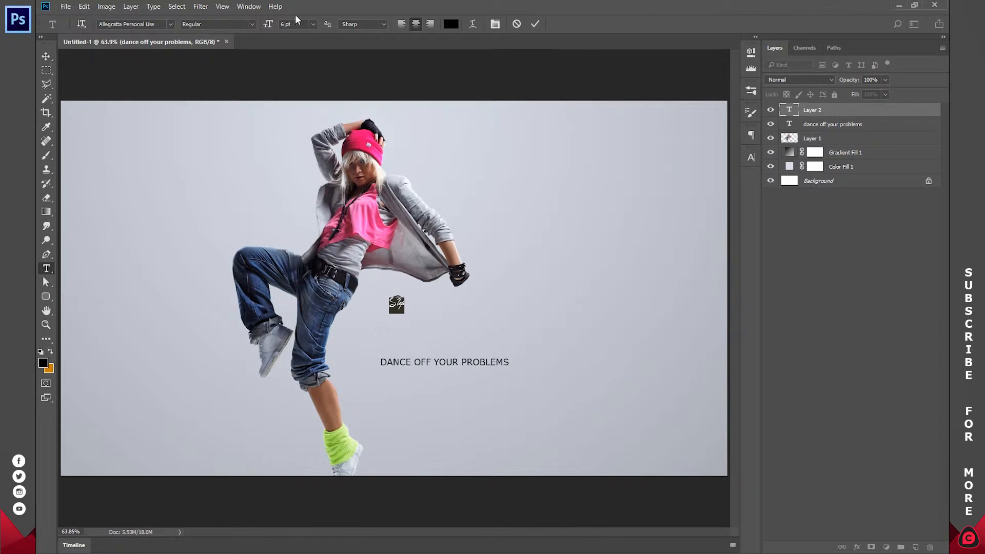
Set the "Step" text's size to 36 pt and move it down so it sits just above the tagline.
left_click(311, 26)
left_click(317, 220)
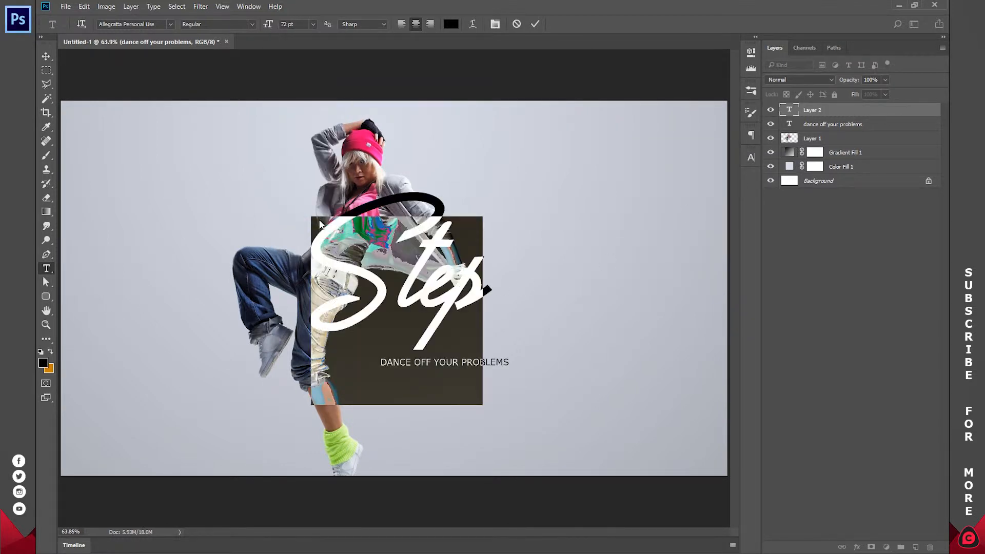
left_click(312, 25)
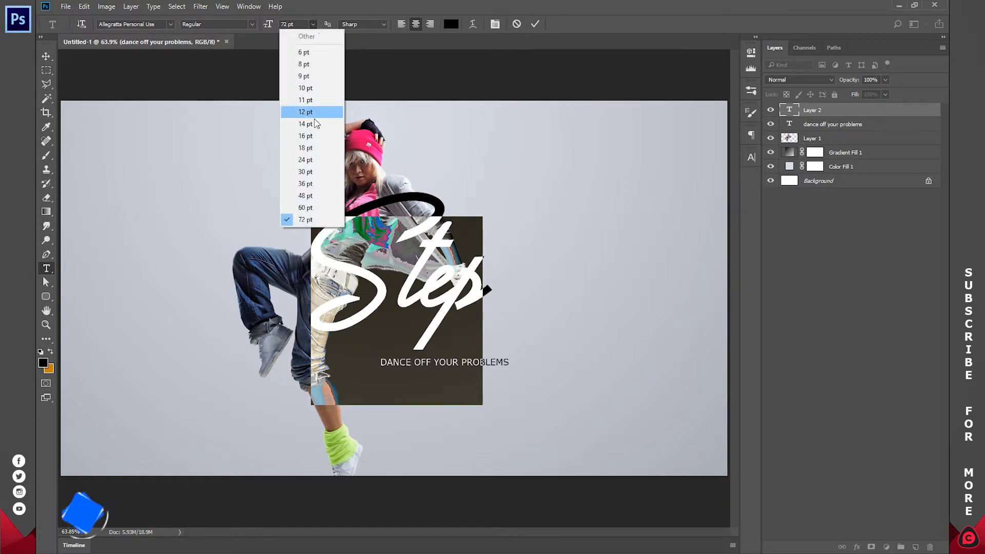
left_click(311, 197)
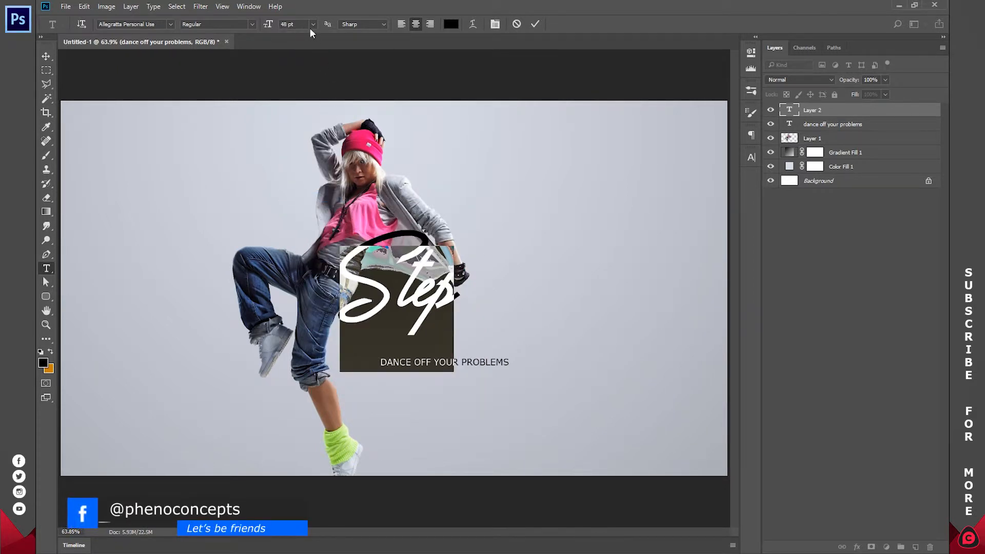
left_click(312, 26)
left_click(316, 184)
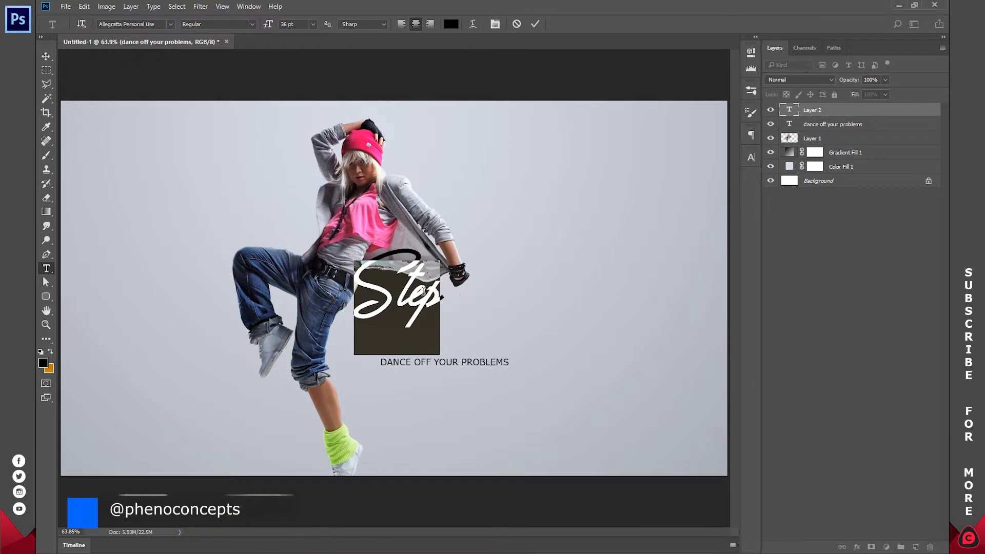
left_click_drag(461, 329, 460, 365)
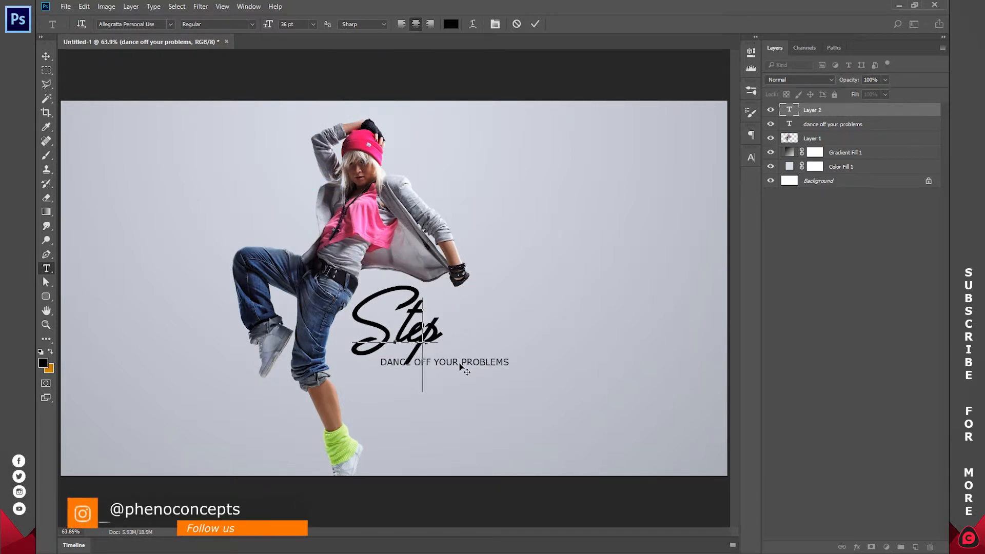
Finish the "Step" text and add a separate "Up" text in the same script font right beside it, above the tagline.
left_click(534, 24)
left_click(528, 283)
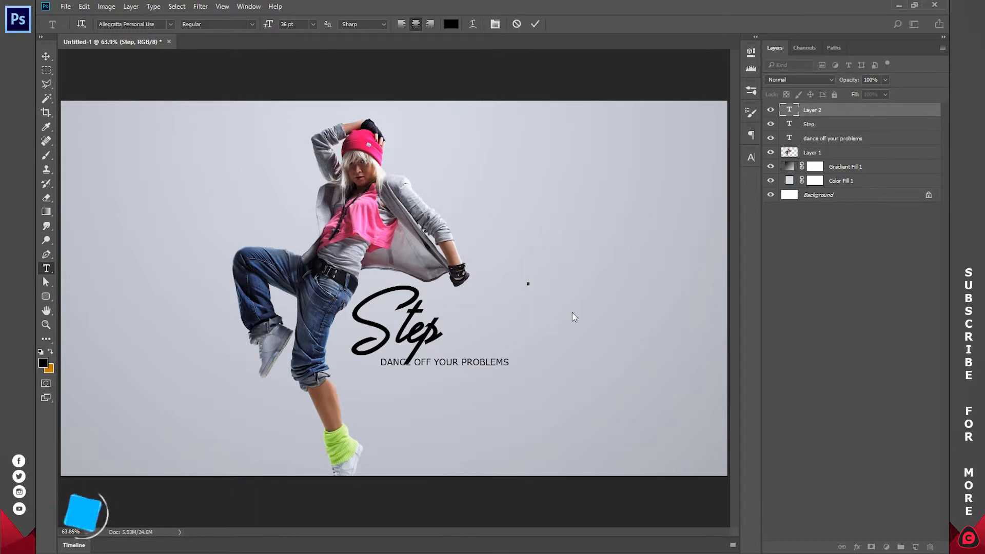
type("Up")
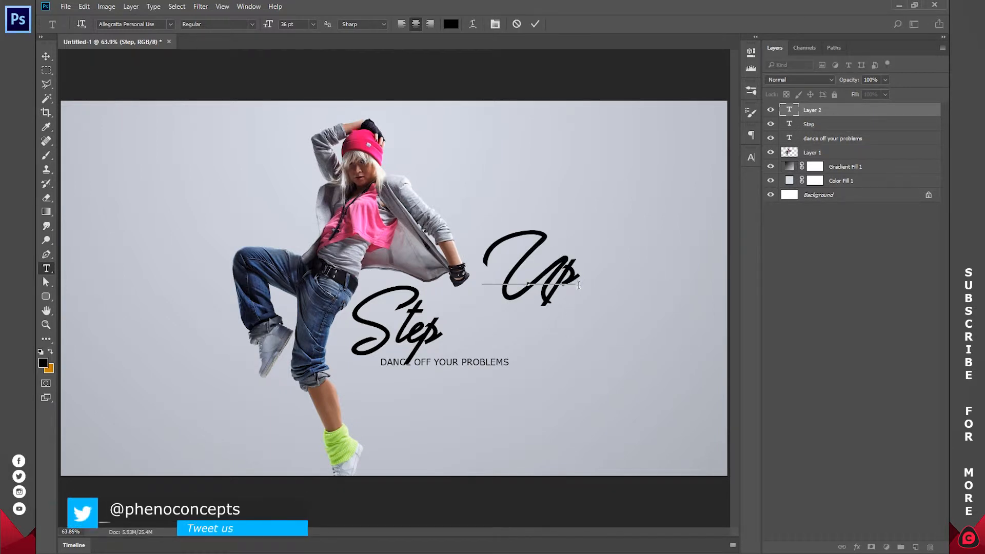
left_click_drag(598, 297, 540, 346)
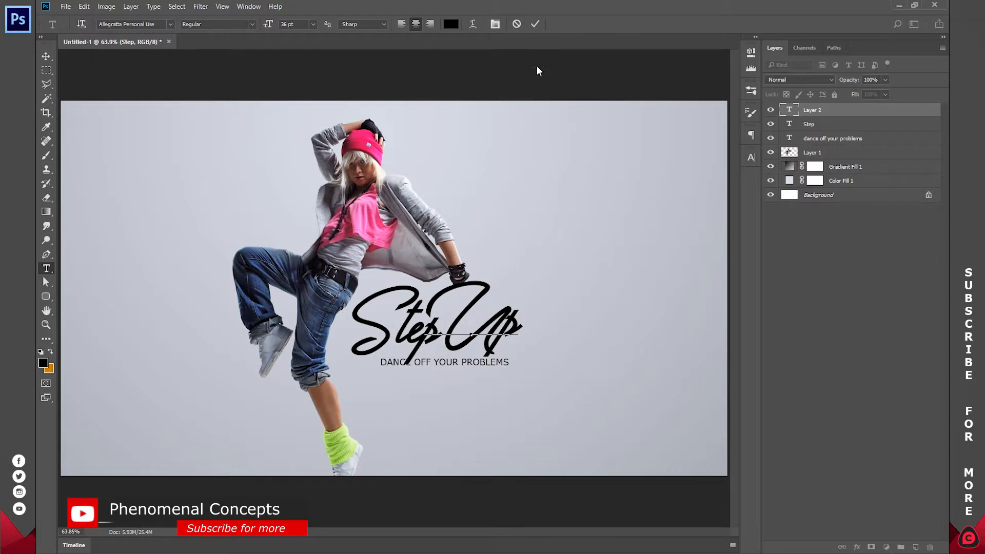
left_click(535, 24)
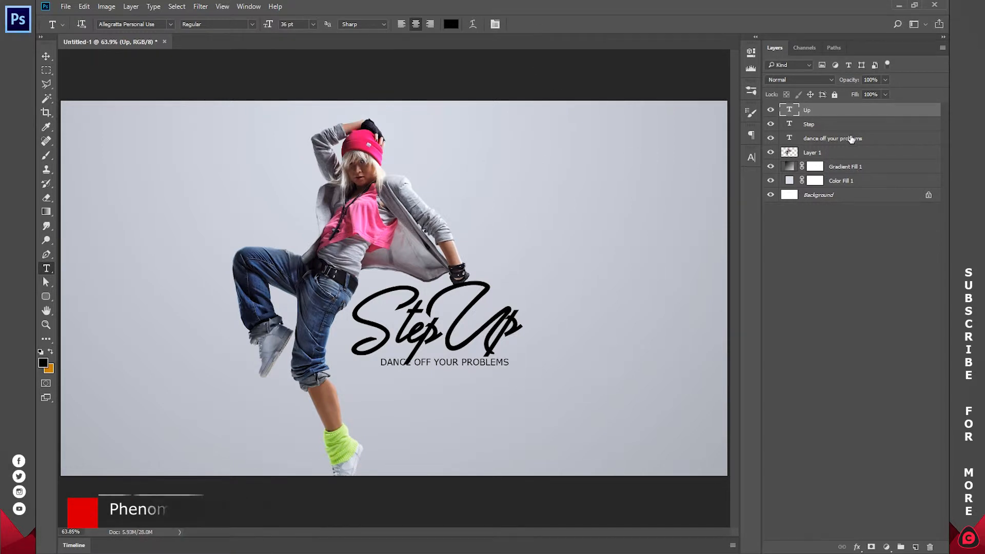
Group the "Up", "Step" and "dance off your problems" text layers together.
left_click(852, 138, "shift")
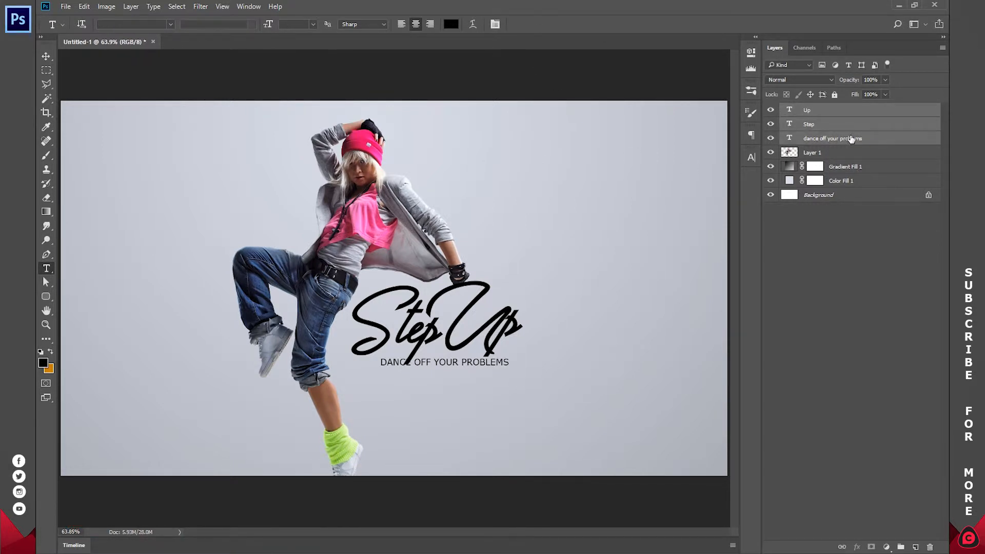
key("ctrl+g")
key("v")
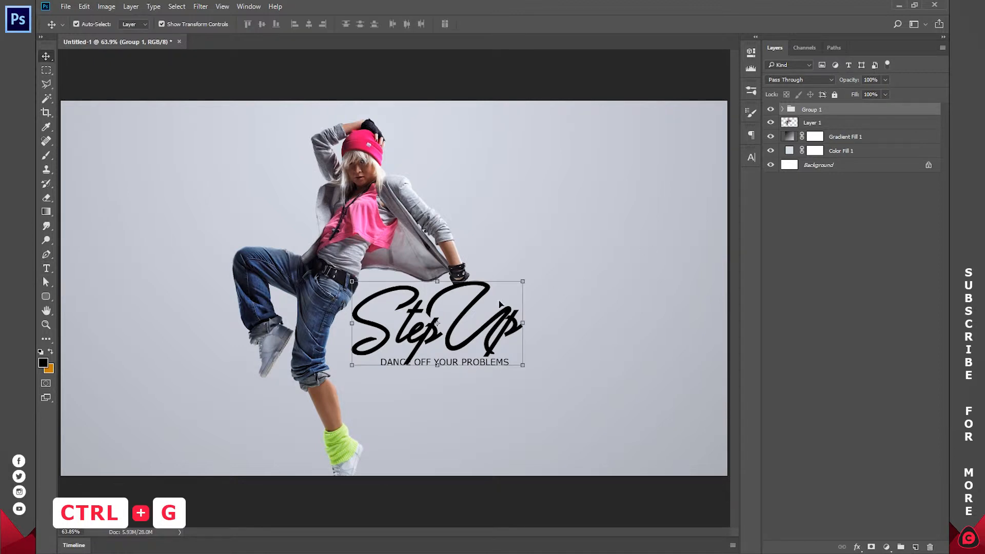
Move the whole text group slightly down so the title clears the dancer's gloved hand.
left_click_drag(473, 306, 478, 323)
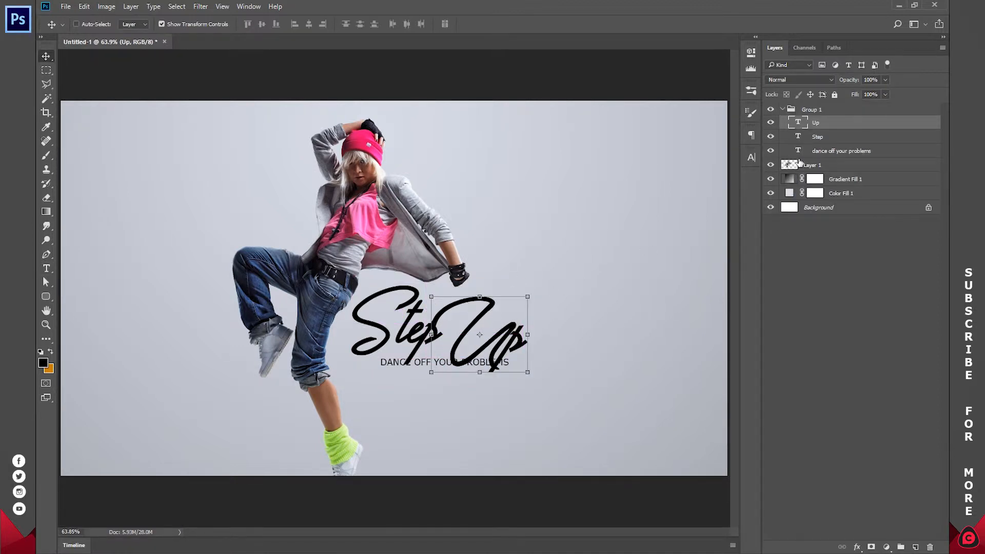
key("ctrl+z")
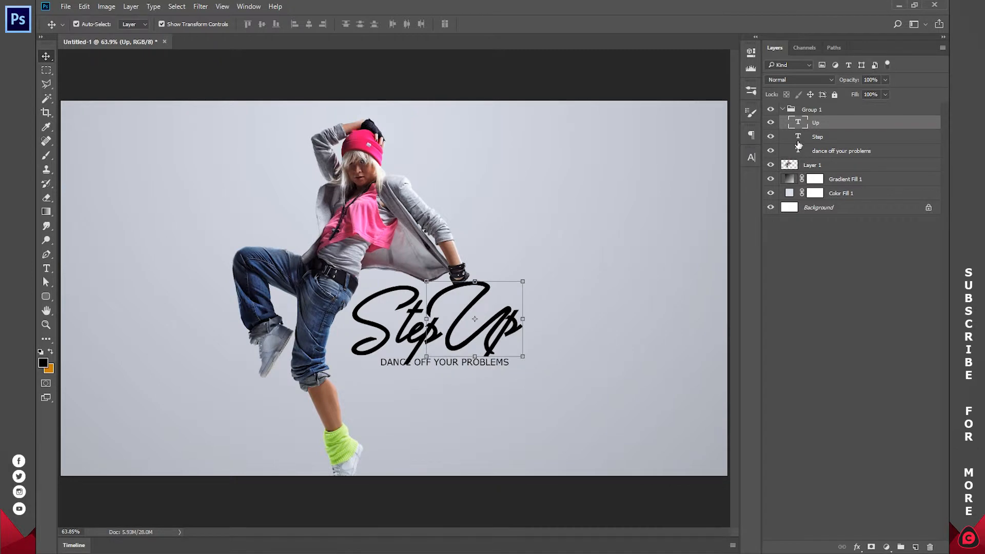
left_click(782, 109)
left_click(807, 111)
left_click_drag(467, 342, 467, 365)
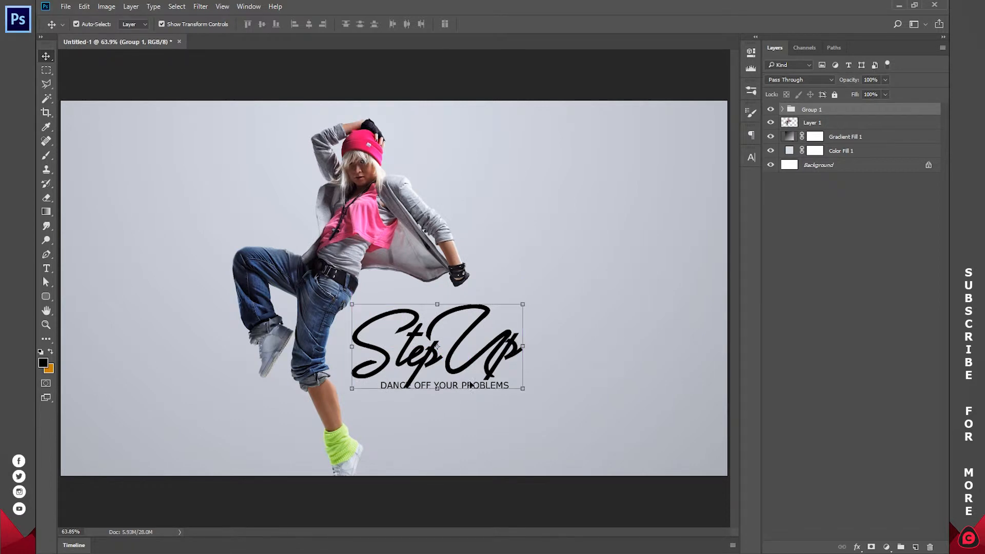
Shift the "DANCE OFF YOUR PROBLEMS" tagline to the right so it sits beneath the "Up" part of the title.
left_click(540, 408)
left_click(480, 387)
left_click_drag(470, 387, 512, 392)
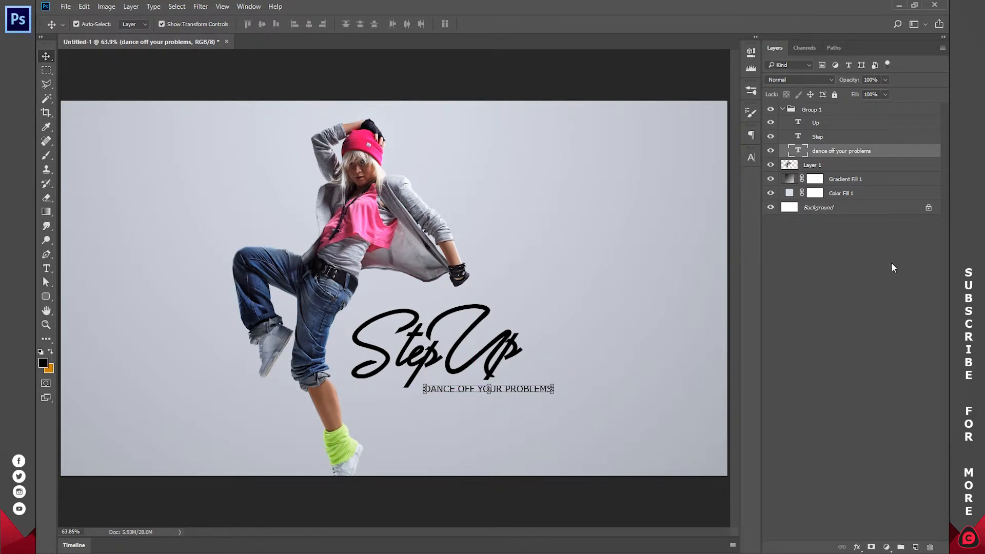
left_click(842, 281)
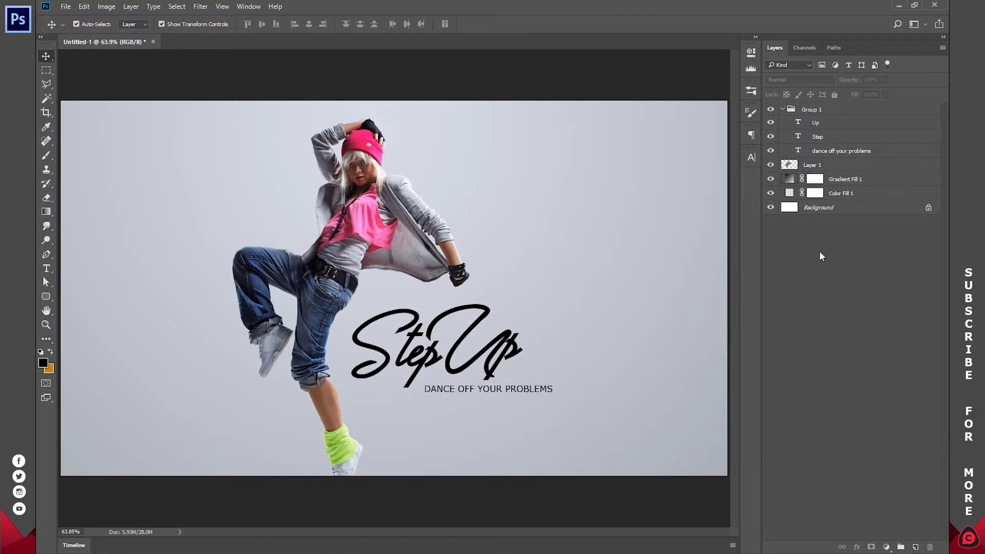
Collapse the group of text layers and rename it "TEXTS".
left_click(783, 109)
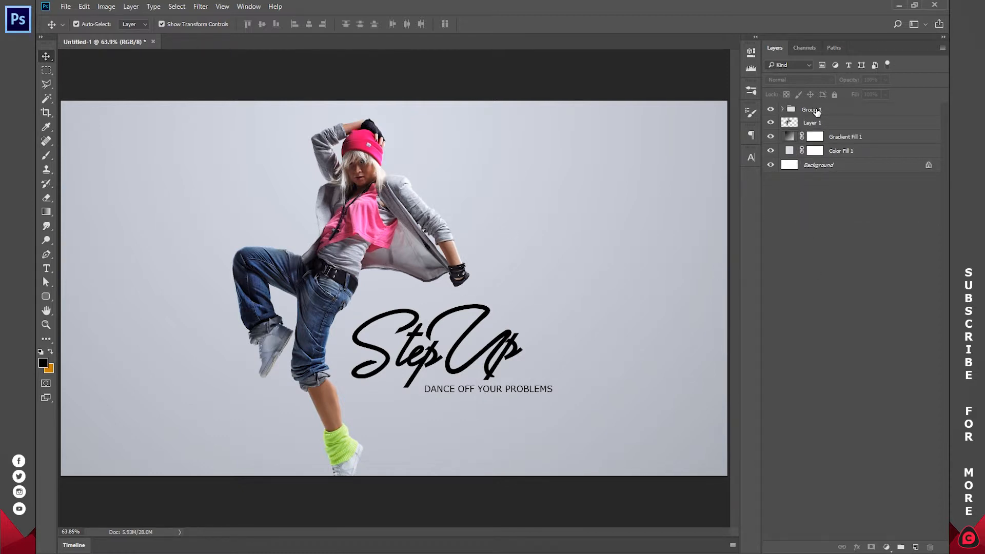
double_click(815, 109)
key("Return")
Put the dancer layer, Layer 1, in its own group and name the group "IMAGE".
left_click(816, 124)
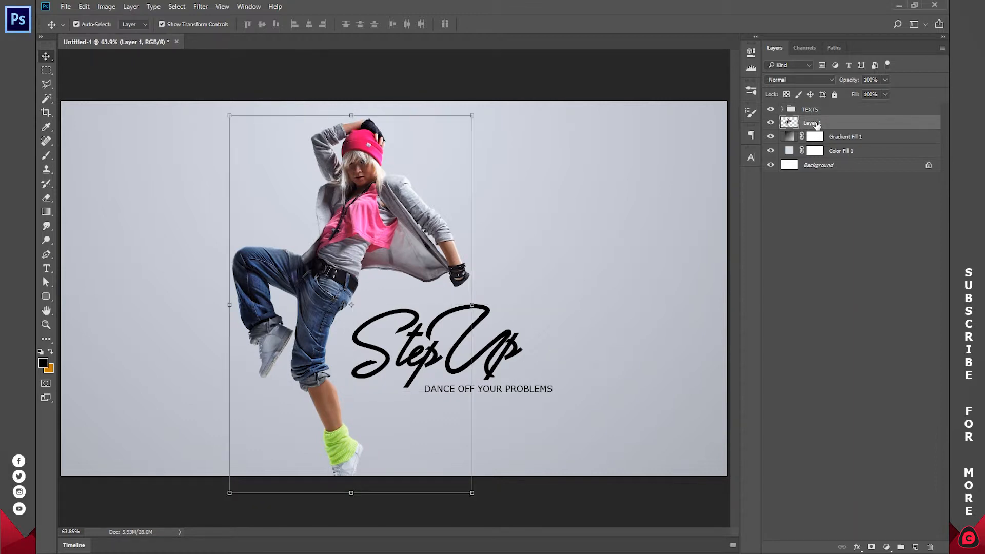
key("ctrl")
key("ctrl+g")
double_click(810, 123)
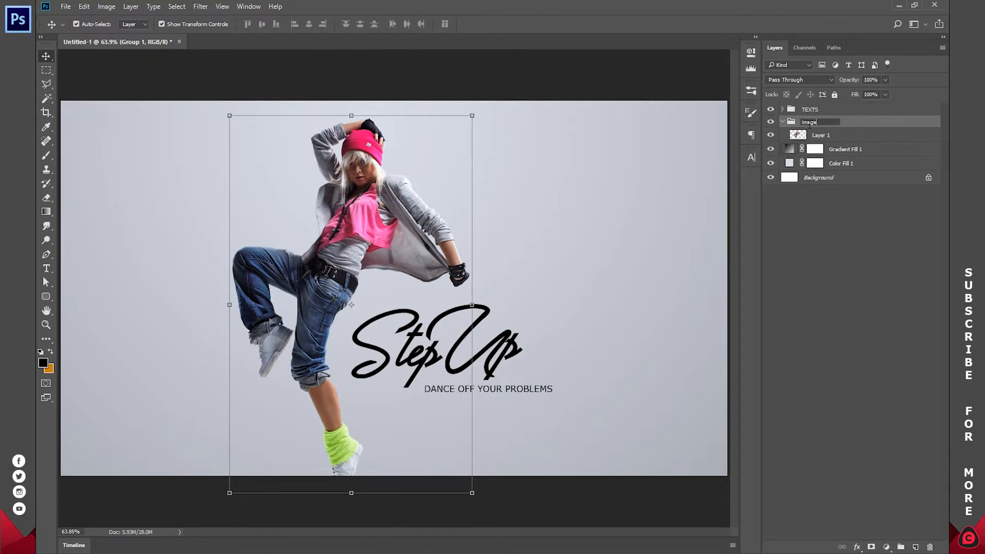
type("IMAGE")
key("Return")
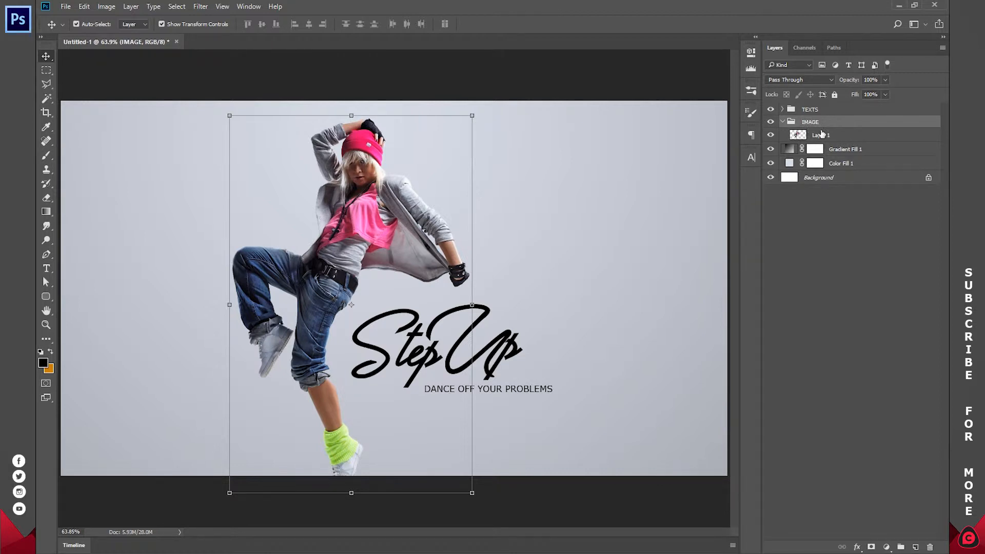
Duplicate the dancer layer and add a Black & White adjustment layer between the original and its copy.
left_click(823, 134)
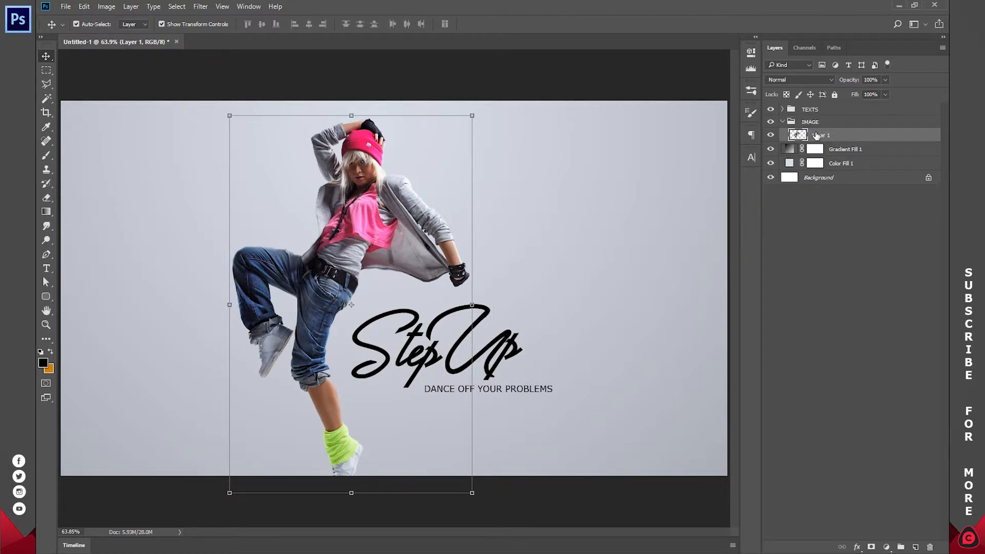
key("ctrl+j")
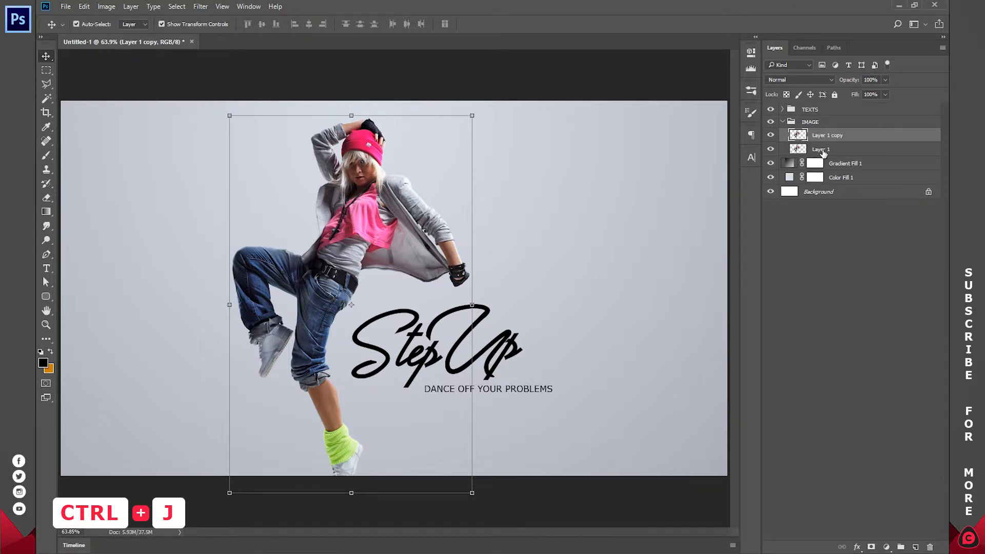
left_click(822, 151)
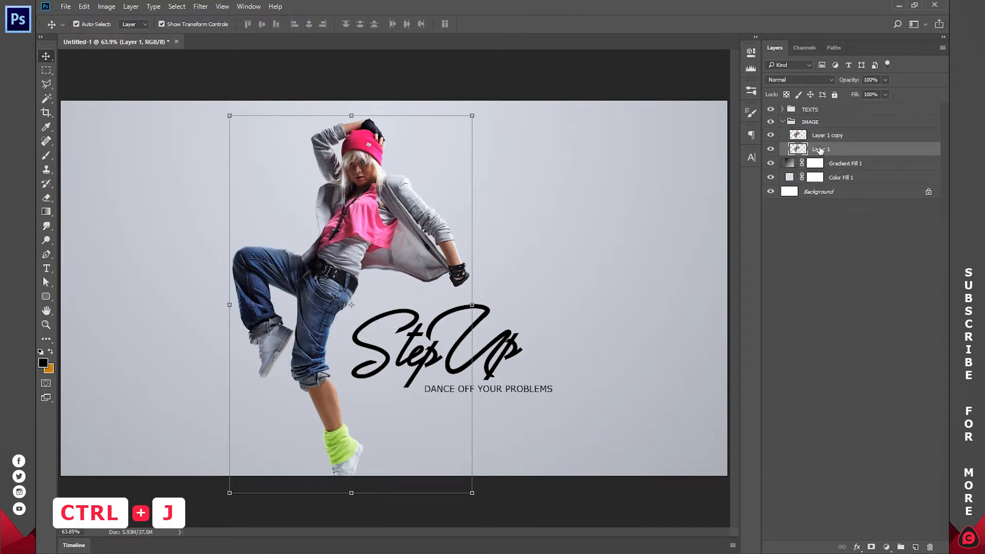
left_click(886, 547)
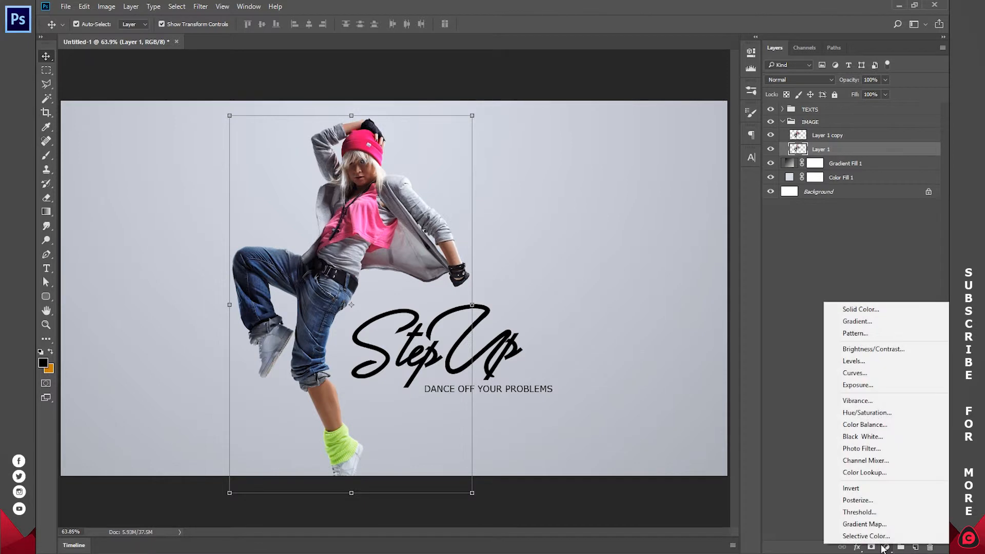
left_click(881, 437)
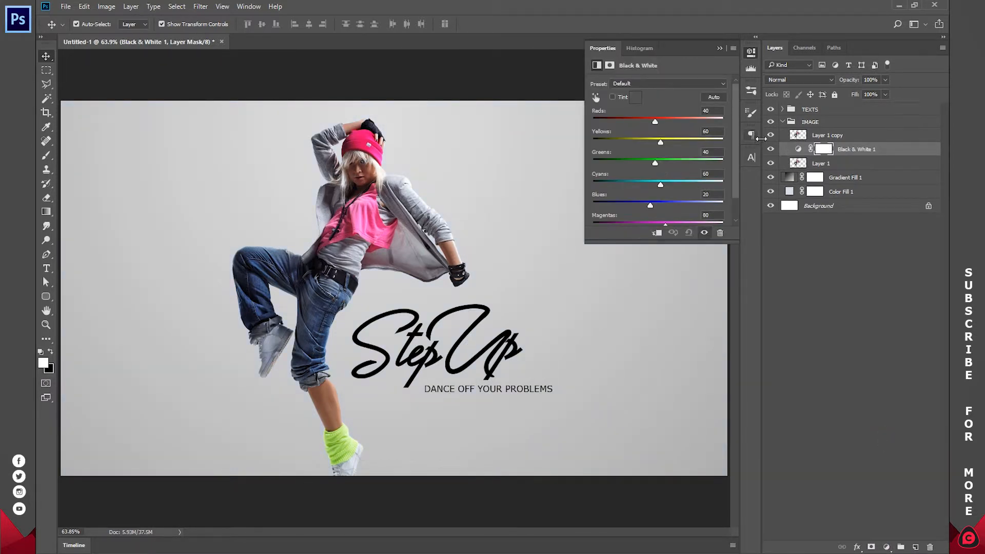
Set the Black & White adjustment to reds 42, yellows 79, greens 56, cyans 73, blues 65 and magentas 94, hiding the colour copy only while adjusting.
left_click(771, 137)
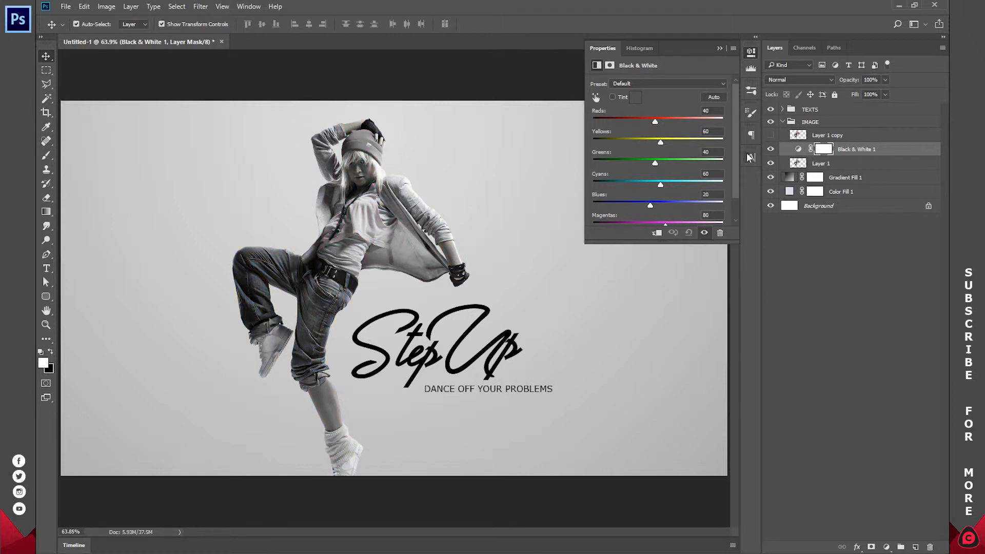
left_click_drag(657, 122, 669, 224)
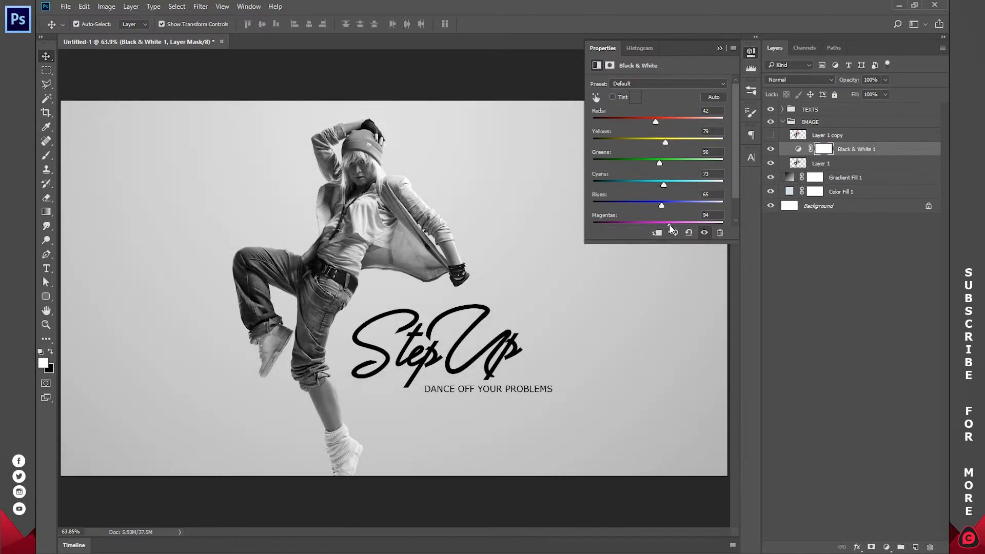
left_click(751, 53)
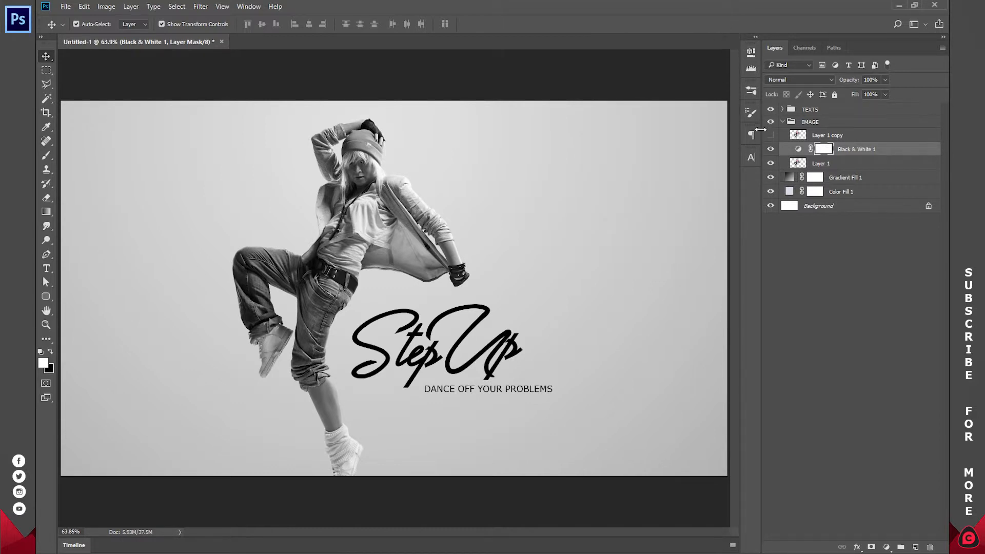
left_click(770, 135)
On Layer 1 copy, trace a closed Pen tool path around the dancer's pink beanie, excluding the fingers and hair.
left_click(831, 137)
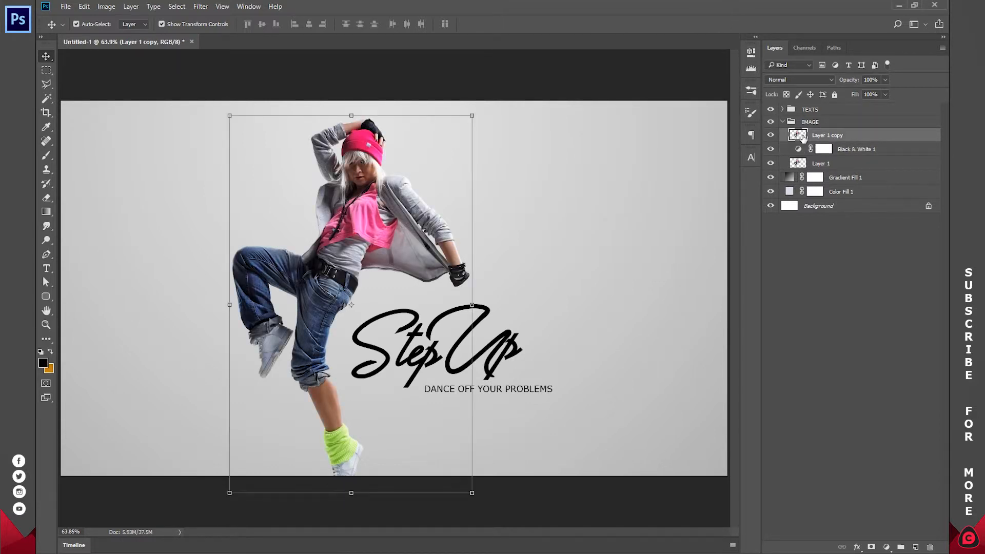
key("z")
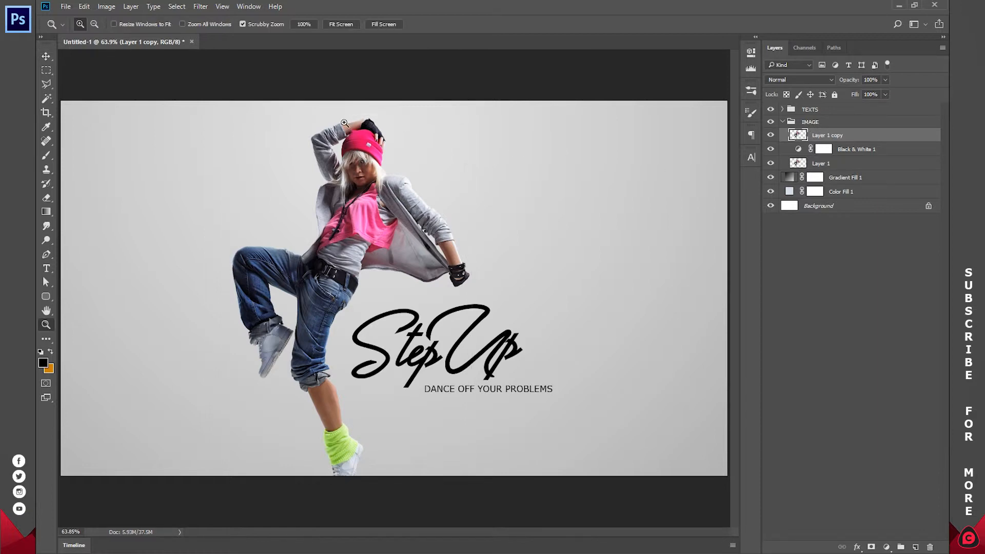
left_click_drag(355, 117, 398, 170)
left_click(398, 170)
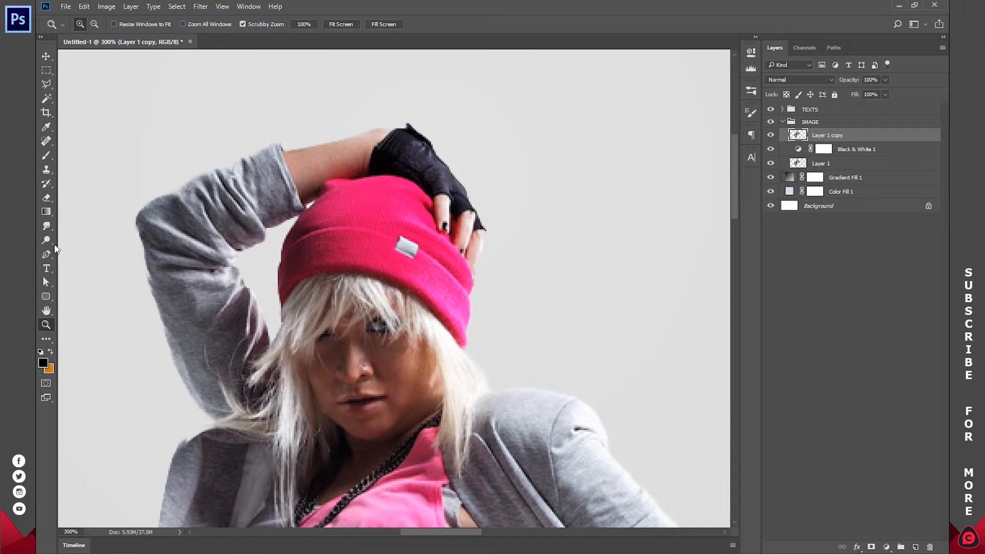
left_click(46, 254)
left_click(281, 307)
left_click(278, 262)
left_click(292, 226)
left_click(310, 204)
left_click(320, 193)
left_click(331, 179)
left_click(356, 179)
left_click(383, 177)
left_click(411, 181)
left_click(433, 201)
left_click(436, 222)
left_click(444, 229)
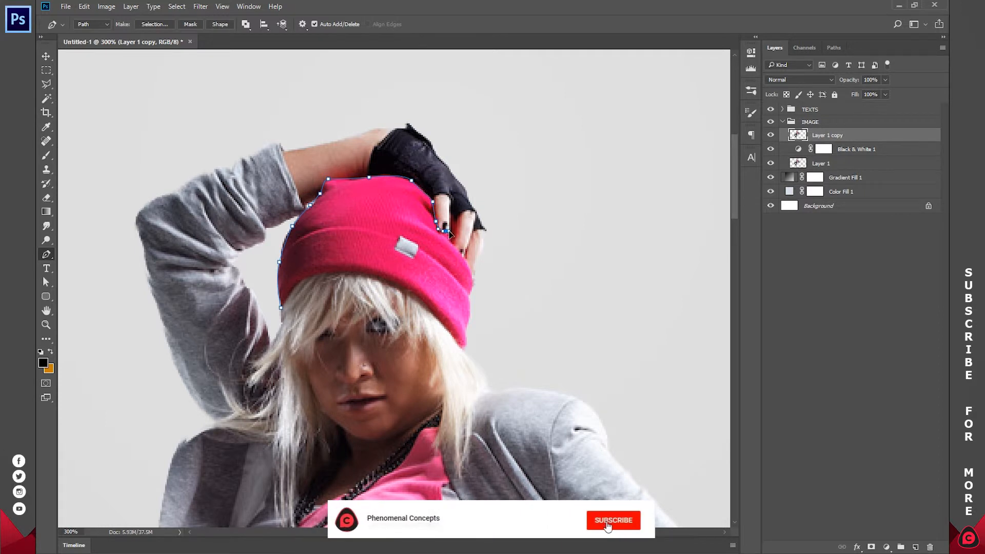
left_click(449, 241)
left_click(466, 262)
left_click(470, 294)
left_click(469, 314)
left_click(464, 350)
left_click(415, 295)
left_click_drag(341, 270, 317, 274)
left_click(280, 308)
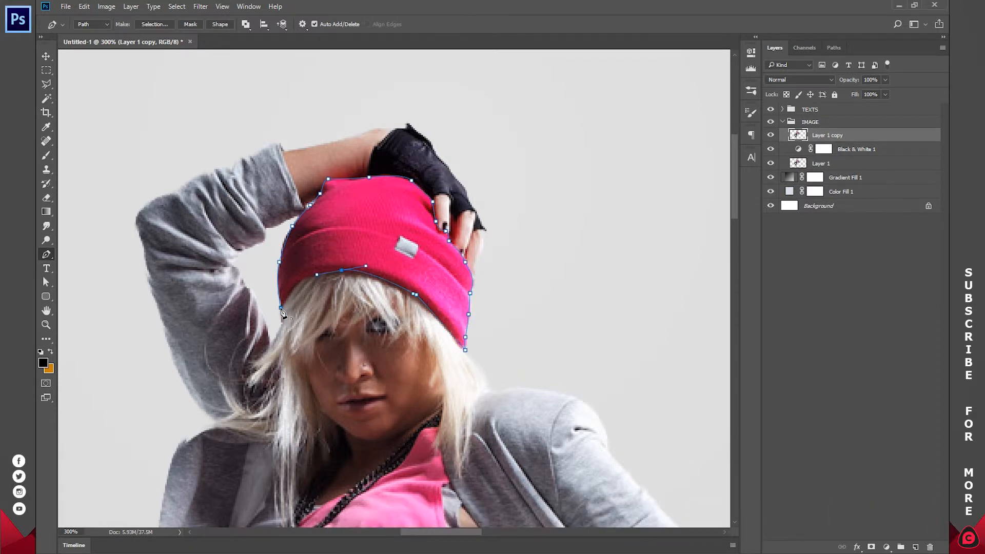
Turn the beanie path into a selection and use it as a layer mask on Layer 1 copy.
right_click(516, 221)
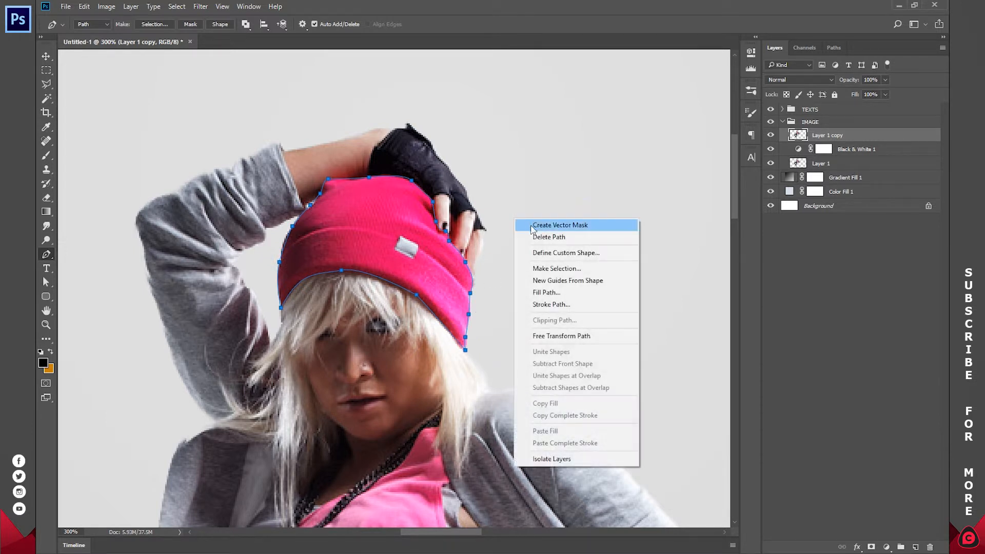
left_click(557, 269)
left_click(635, 142)
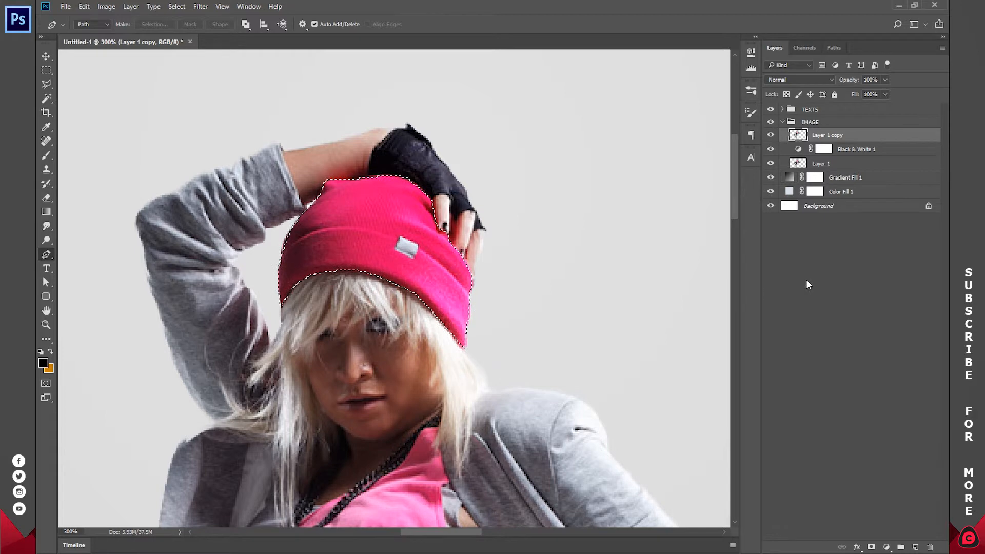
left_click(870, 546)
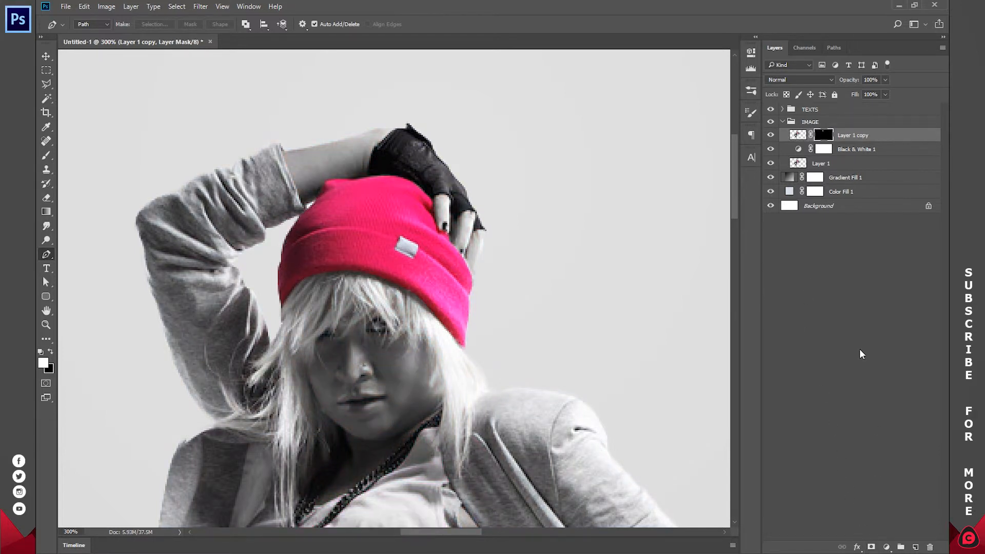
Paint white with a soft 25 px brush on the Layer 1 copy mask over part of the shirt's chest to reveal its pink.
key("z")
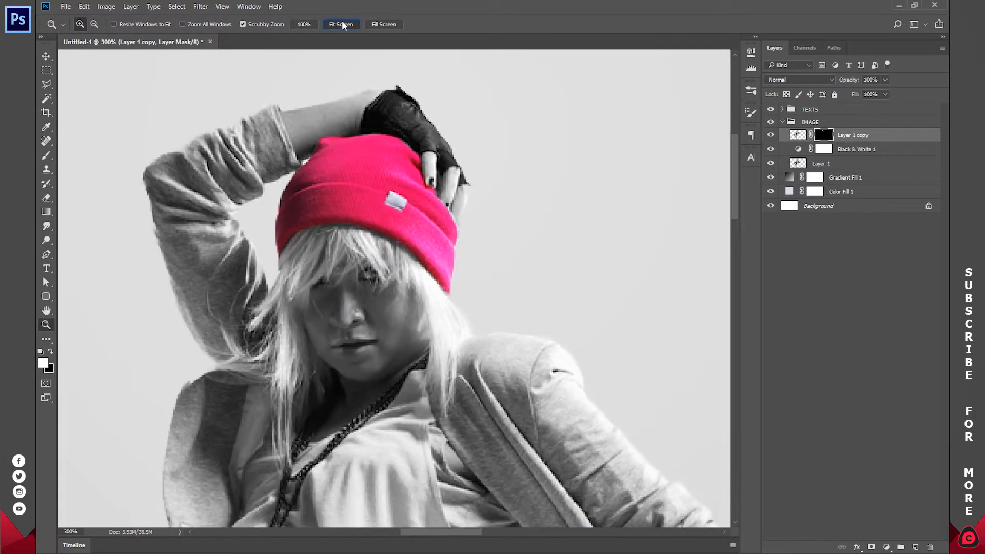
left_click(342, 24)
left_click(353, 127)
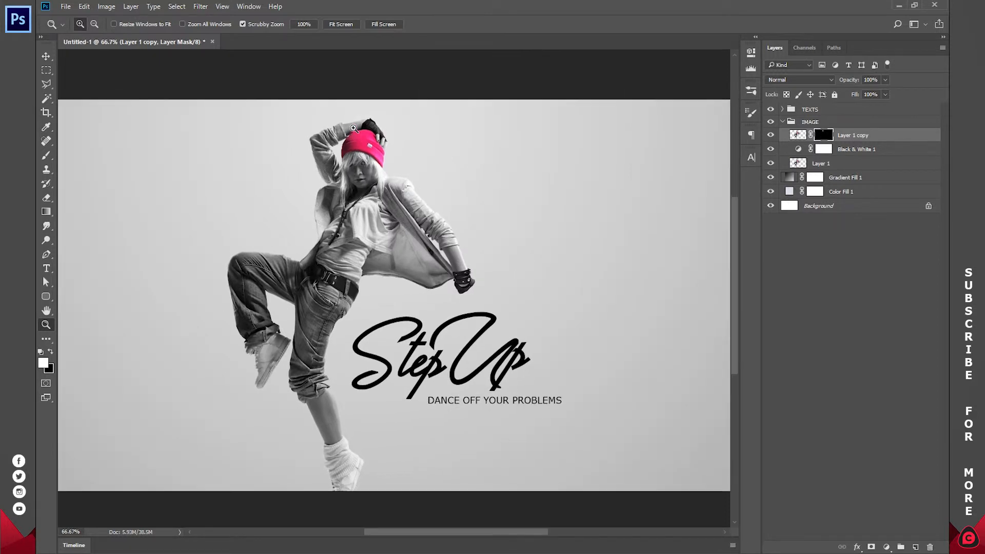
left_click(353, 128)
left_click(353, 128)
left_click_drag(388, 366, 387, 304)
left_click_drag(342, 335, 455, 222)
key("b")
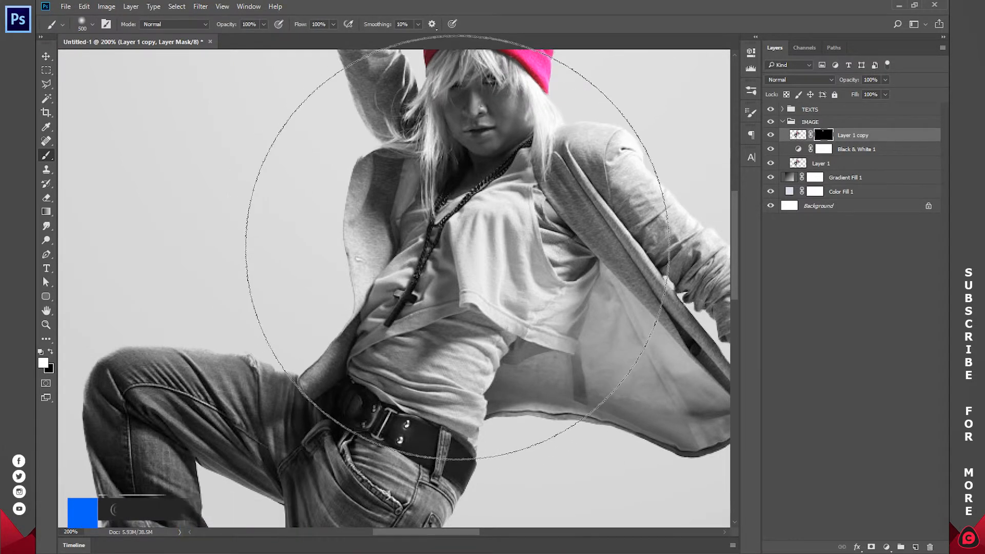
key("bracketleft")
key("bracketleft")
key("bracketleft")
key("bracketleft")
key("bracketleft")
key("bracketleft")
key("bracketleft")
key("bracketleft")
key("bracketleft")
key("bracketleft")
key("bracketleft")
key("bracketleft")
key("bracketleft")
key("bracketleft")
key("bracketleft")
key("bracketleft")
key("bracketleft")
key("bracketleft")
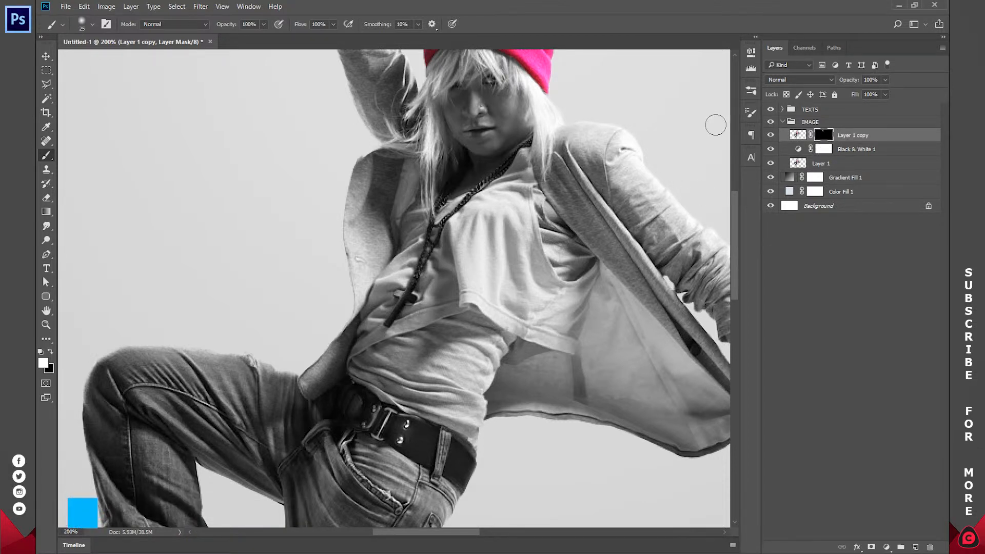
mouse_move(521, 185)
left_mouse_down()
mouse_move(493, 222)
mouse_move(504, 270)
mouse_move(523, 225)
mouse_move(519, 278)
left_mouse_up()
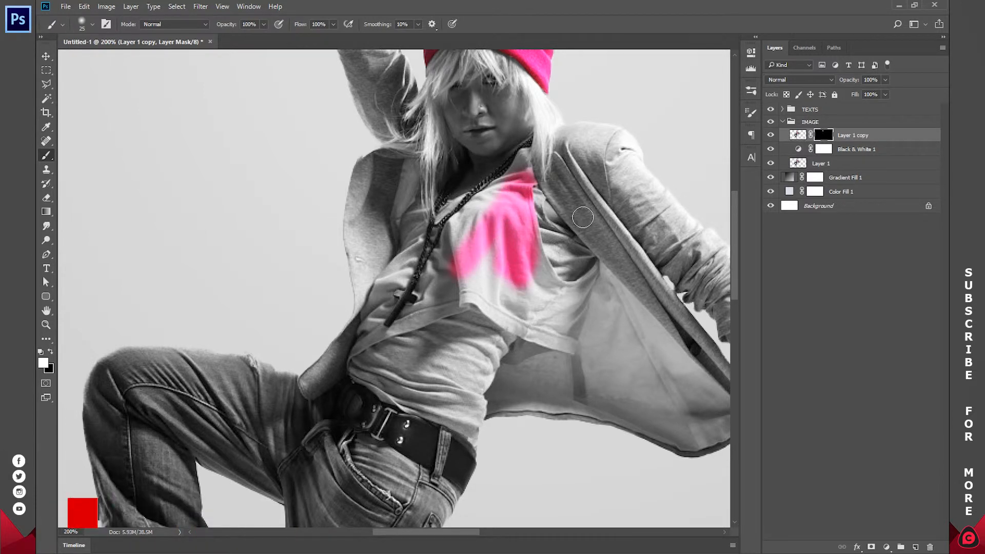
Paint black over part of the revealed chest area to hide its colour again, and return the foreground colour to white.
key("x")
mouse_move(516, 224)
left_mouse_down()
mouse_move(477, 241)
mouse_move(510, 190)
left_mouse_up()
key("x")
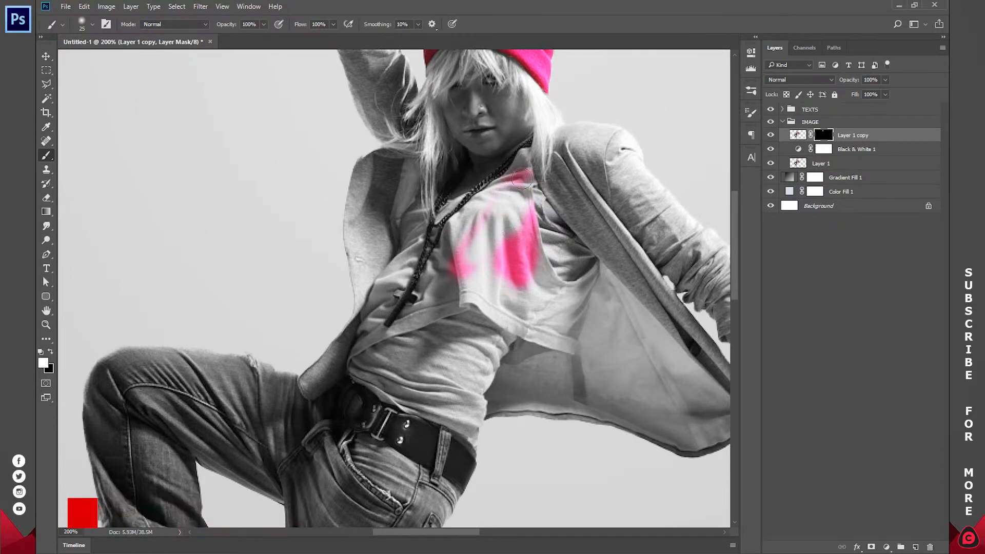
Try to reveal the shirt's armhole and lower edges with a 9 px white brush on the Layer 1 copy mask.
key("z")
left_click(524, 160)
left_click(524, 160)
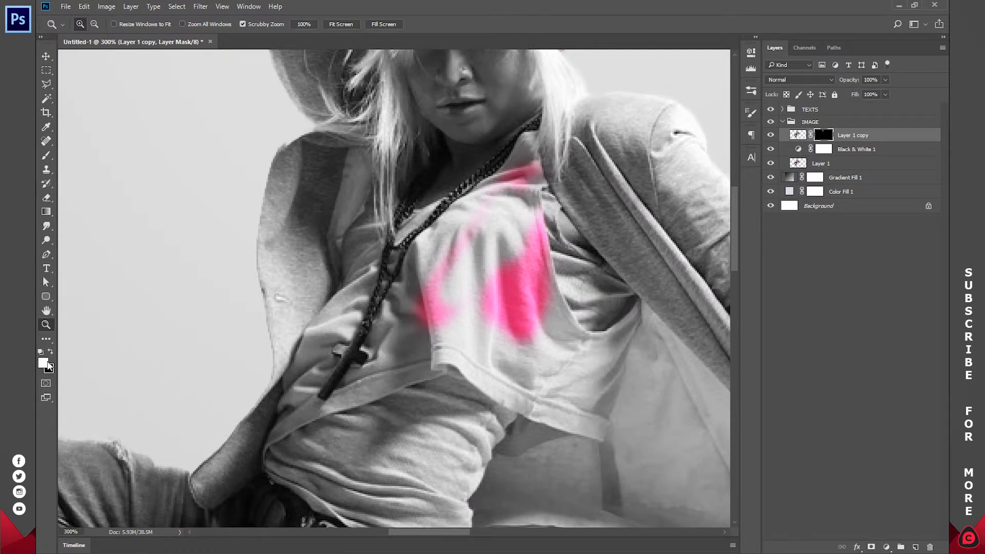
key("b")
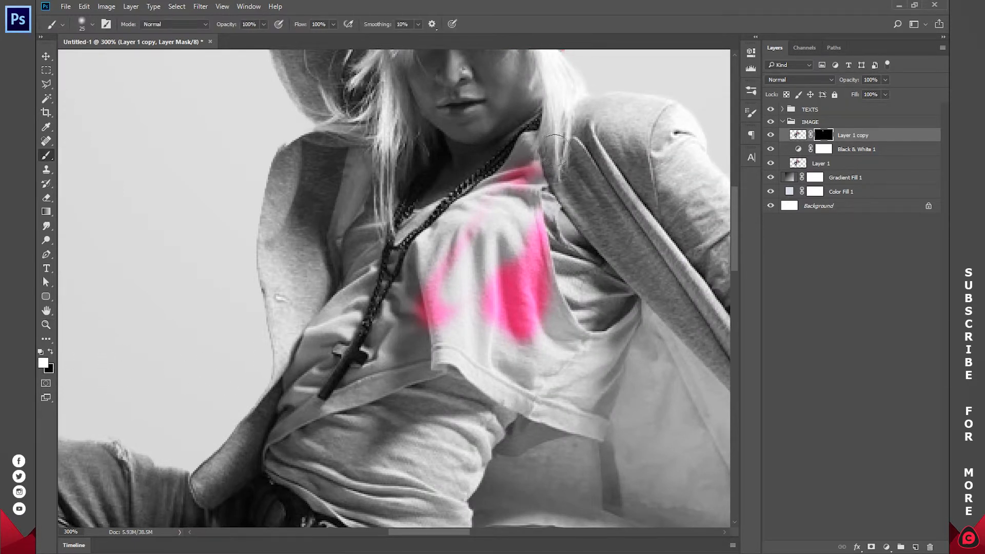
key("bracketleft")
mouse_move(528, 139)
left_mouse_down()
mouse_move(540, 182)
mouse_move(530, 190)
mouse_move(531, 225)
mouse_move(535, 186)
mouse_move(545, 299)
mouse_move(546, 255)
mouse_move(559, 309)
mouse_move(577, 335)
mouse_move(557, 294)
mouse_move(589, 346)
mouse_move(629, 324)
mouse_move(635, 309)
mouse_move(613, 376)
left_mouse_up()
mouse_move(605, 423)
left_mouse_down()
mouse_move(599, 438)
mouse_move(531, 418)
mouse_move(487, 385)
left_mouse_up()
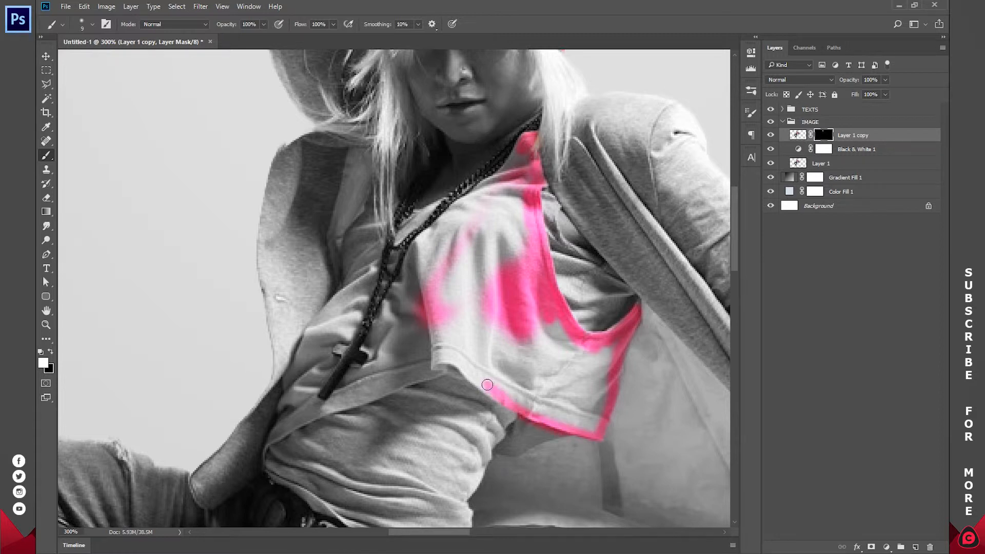
key("ctrl+z")
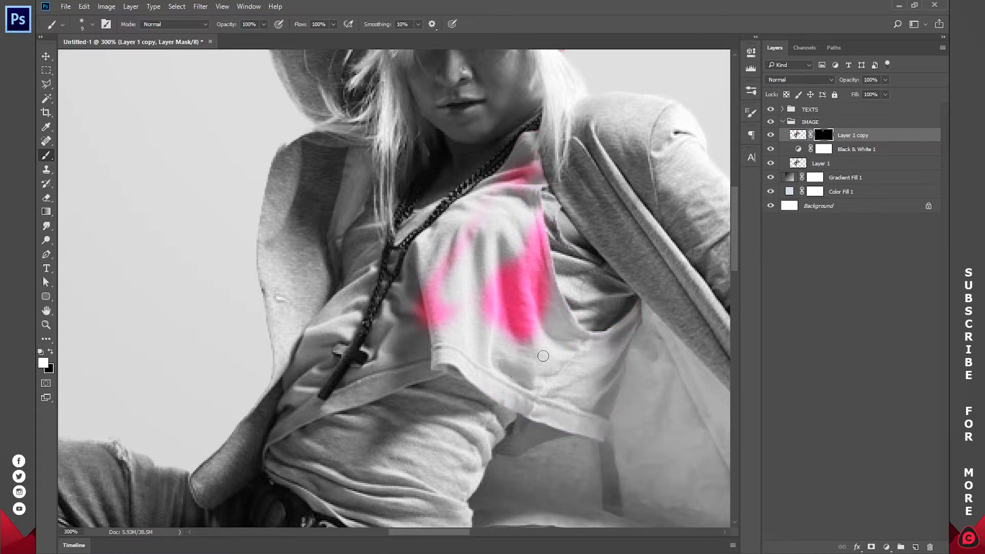
Trace a Pen tool path around the dancer's shirt, following the armhole, neckline and hem and leaving out the overlapping hair strands.
key("p")
left_click(641, 296)
left_click(615, 324)
left_click(592, 331)
left_click(581, 327)
left_click(558, 288)
left_click(548, 253)
left_click(544, 222)
left_click(540, 191)
left_click_drag(489, 176, 477, 184)
left_click_drag(420, 206, 406, 209)
left_click(397, 194)
left_click(391, 225)
left_click(390, 238)
left_click(385, 239)
left_click(381, 240)
left_click(376, 218)
left_click(307, 425)
left_click(339, 410)
left_click(380, 399)
left_click(502, 405)
left_click(572, 434)
left_click(597, 440)
left_click(604, 441)
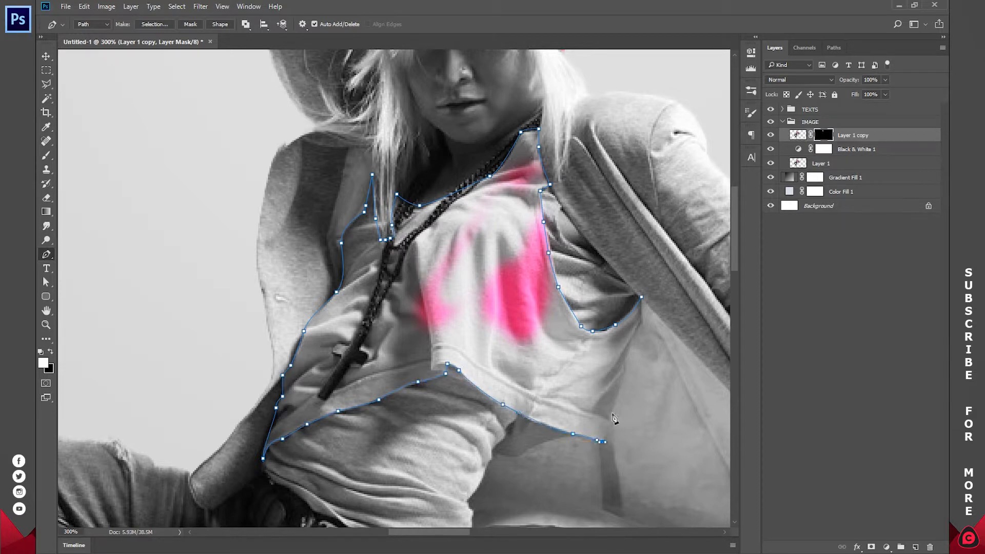
Turn the shirt path into a selection, paint it white on the Layer 1 copy mask with a 70 px brush, and deselect.
right_click(575, 206)
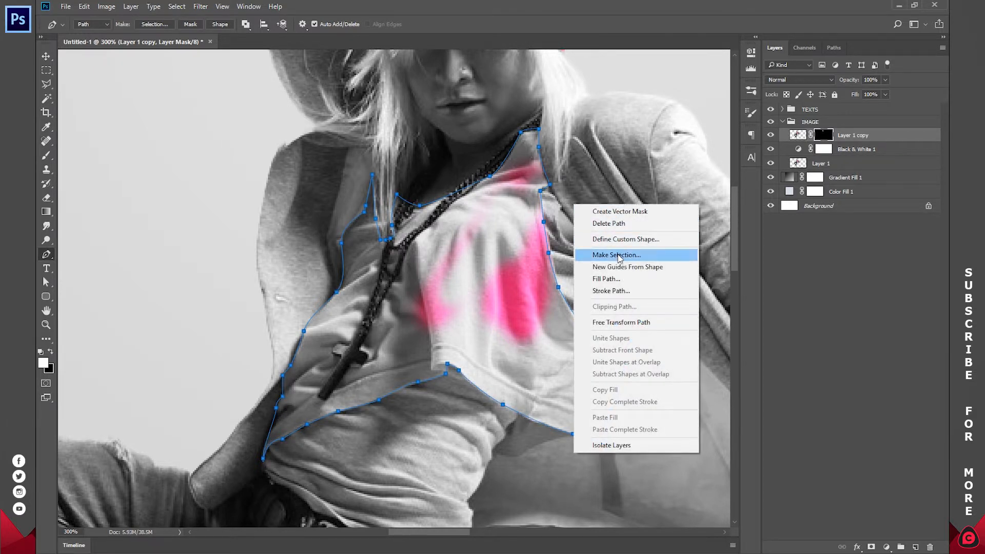
left_click(595, 255)
left_click(637, 145)
key("b")
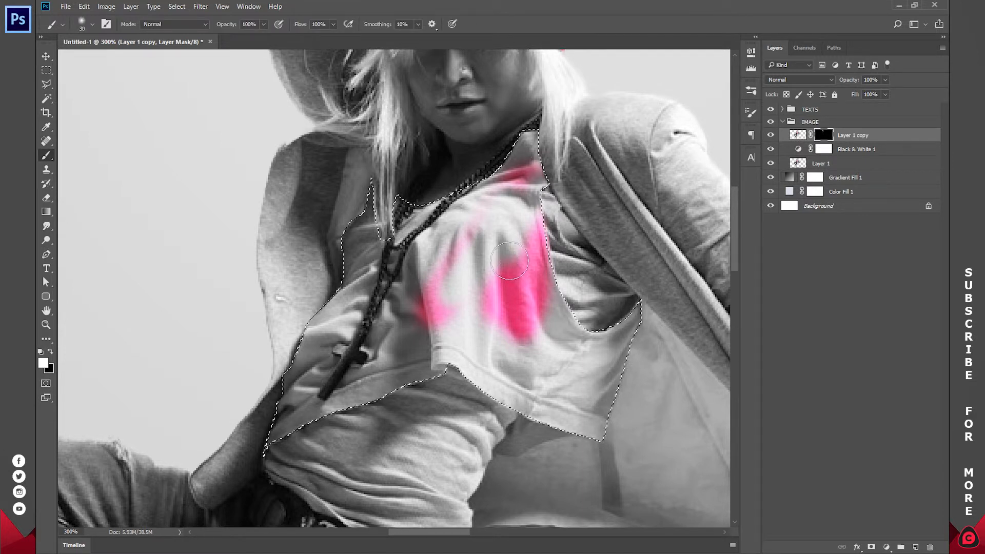
key("bracketright")
key("bracketright")
key("bracketright")
key("bracketright")
key("bracketright")
key("bracketright")
key("bracketright")
mouse_move(525, 143)
left_mouse_down()
mouse_move(329, 323)
mouse_move(365, 414)
mouse_move(641, 359)
mouse_move(372, 344)
left_mouse_up()
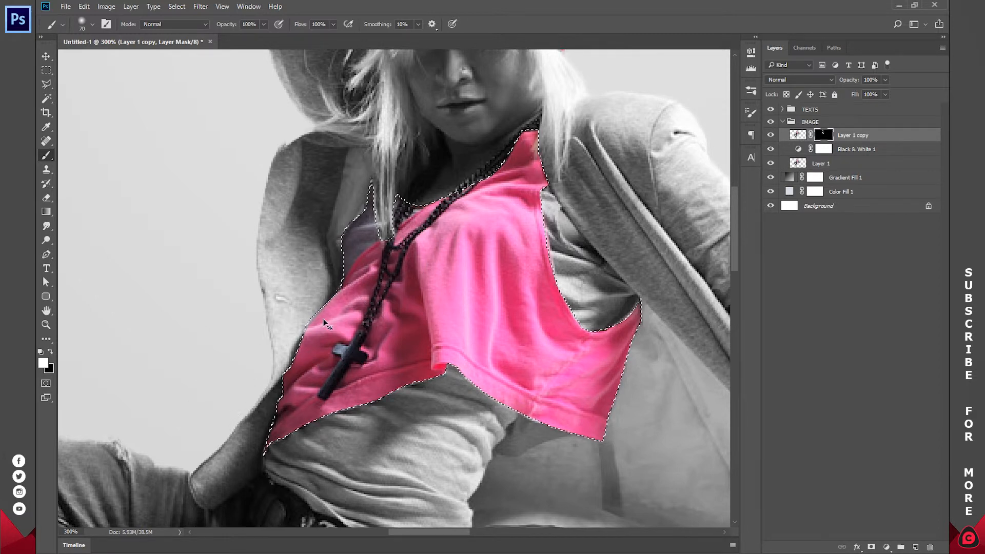
key("ctrl+d")
Paint black on the Layer 1 copy mask over the purplish undershirt beside the hair strands to remove its colour.
key("z")
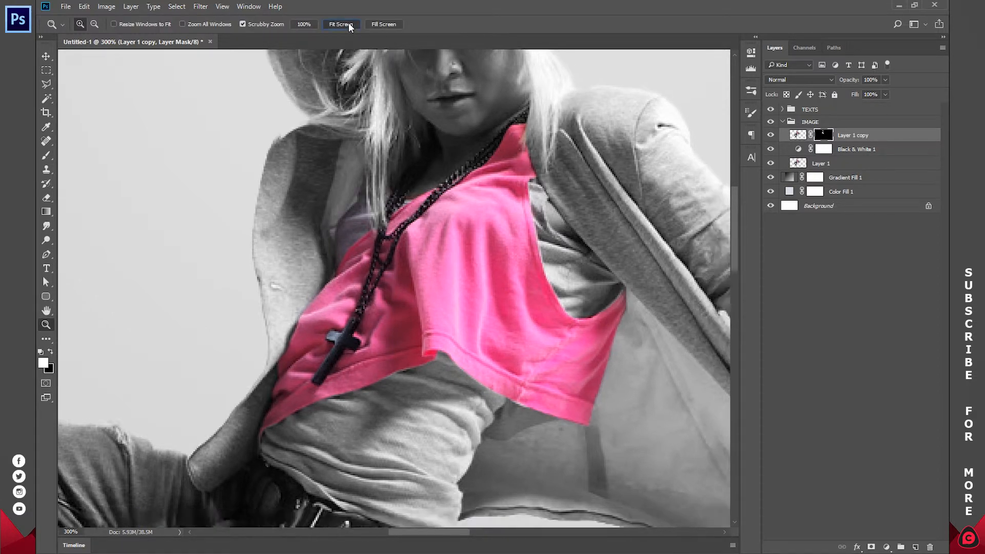
left_click(349, 24)
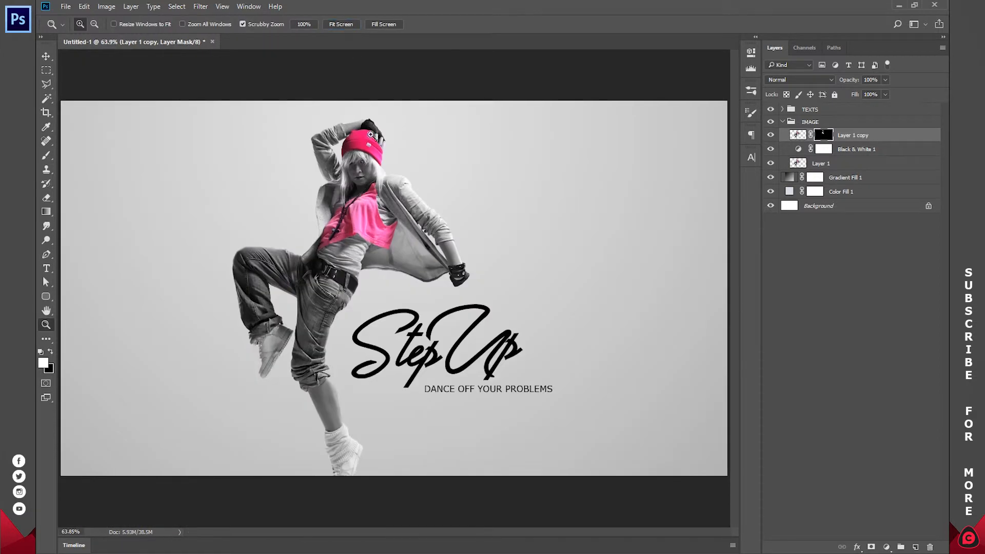
left_click_drag(334, 203, 381, 200)
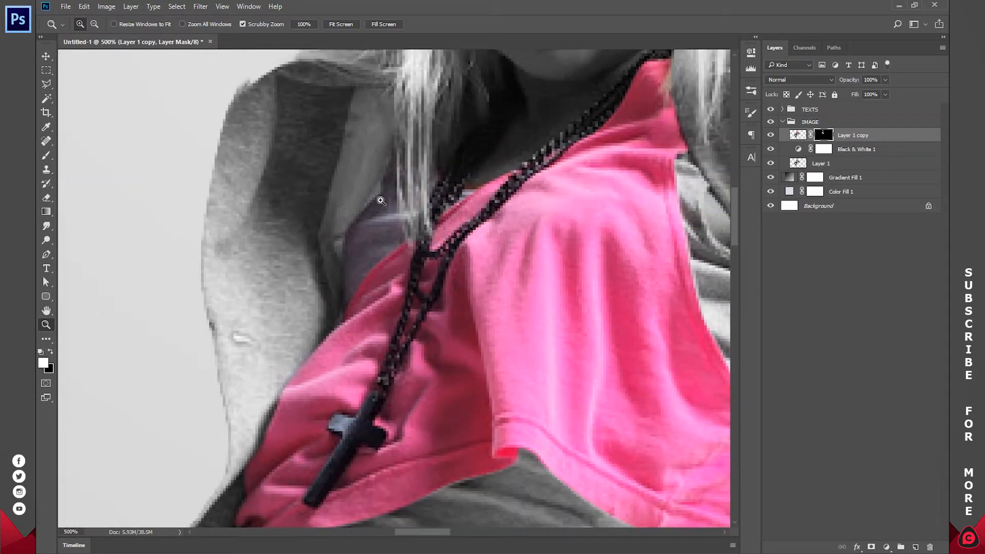
key("b")
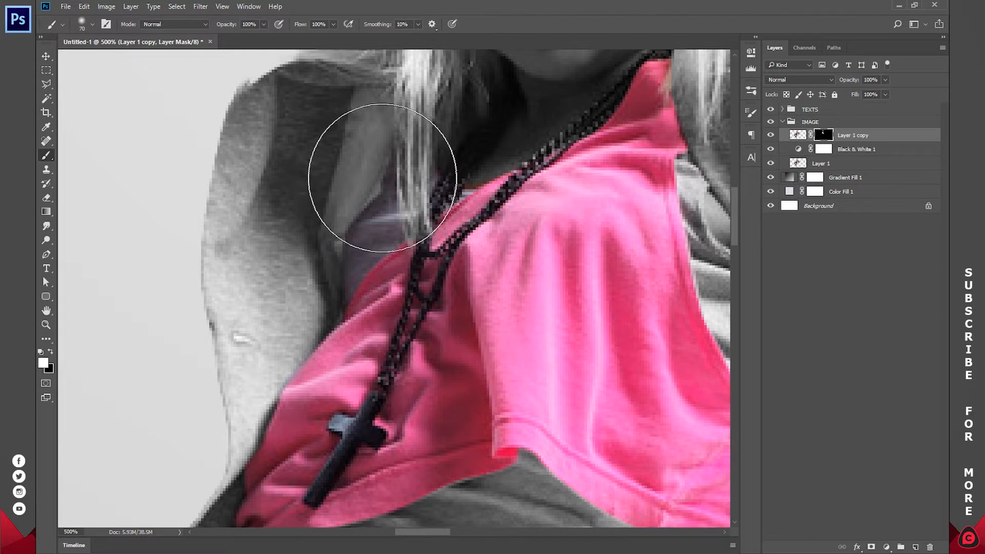
key("bracketleft")
key("bracketleft")
key("bracketleft")
key("bracketleft")
key("bracketleft")
key("bracketleft")
key("bracketleft")
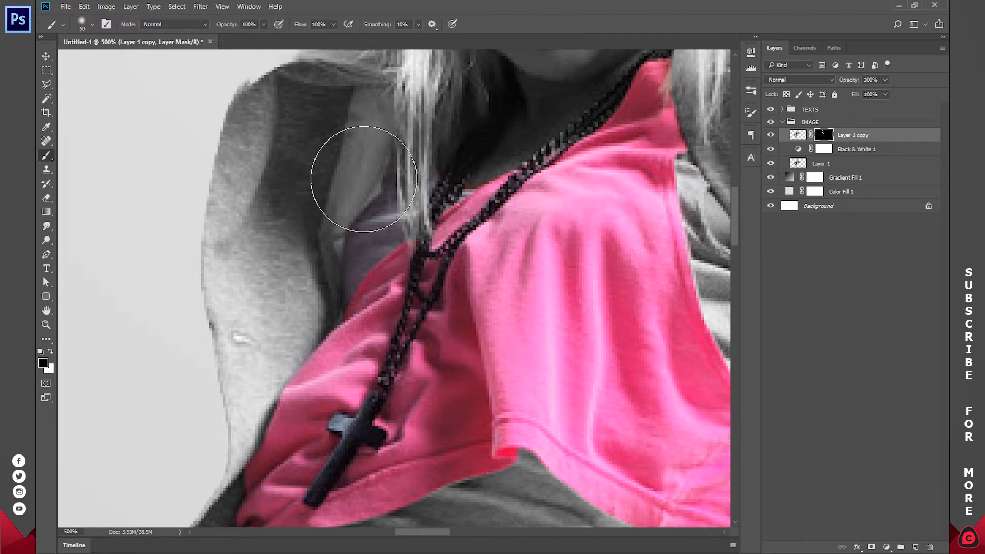
mouse_move(380, 159)
left_mouse_down()
mouse_move(351, 220)
mouse_move(380, 209)
left_mouse_up()
key("bracketleft")
key("bracketleft")
key("bracketleft")
key("bracketleft")
key("bracketleft")
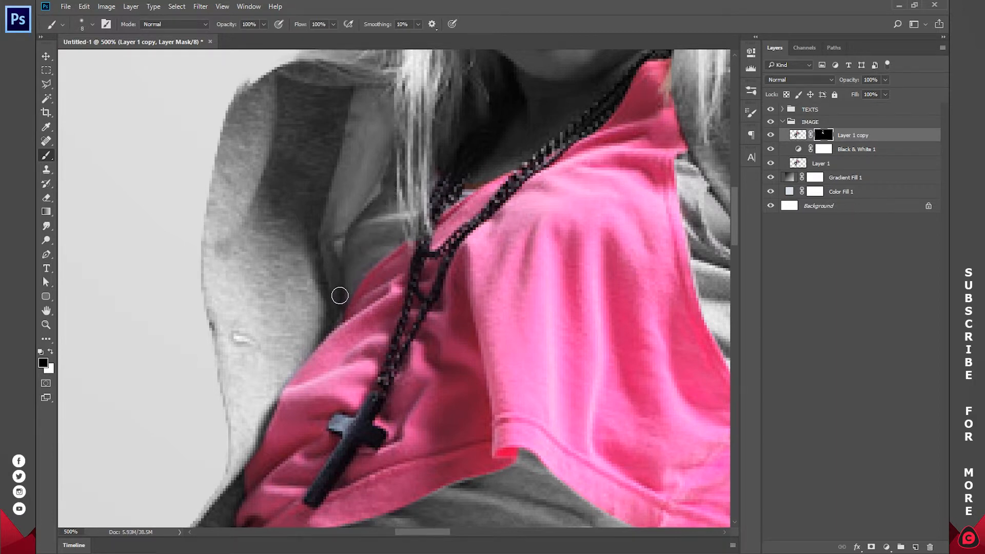
Reveal the dancer's green leg warmer by painting white on the Layer 1 copy mask, outlining with a 7 px brush and filling with a larger one.
key("z")
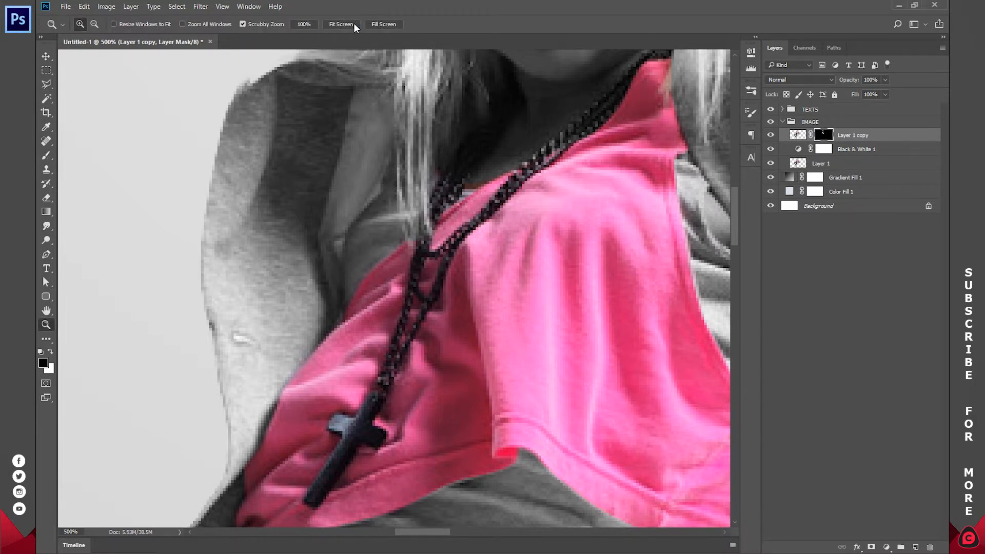
left_click(353, 23)
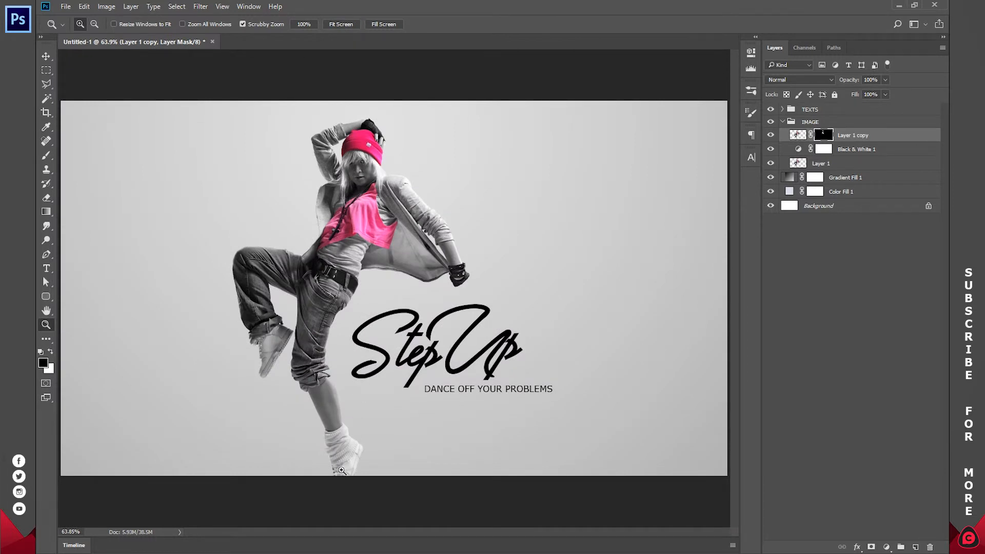
left_click(341, 471)
left_click_drag(332, 469, 387, 280)
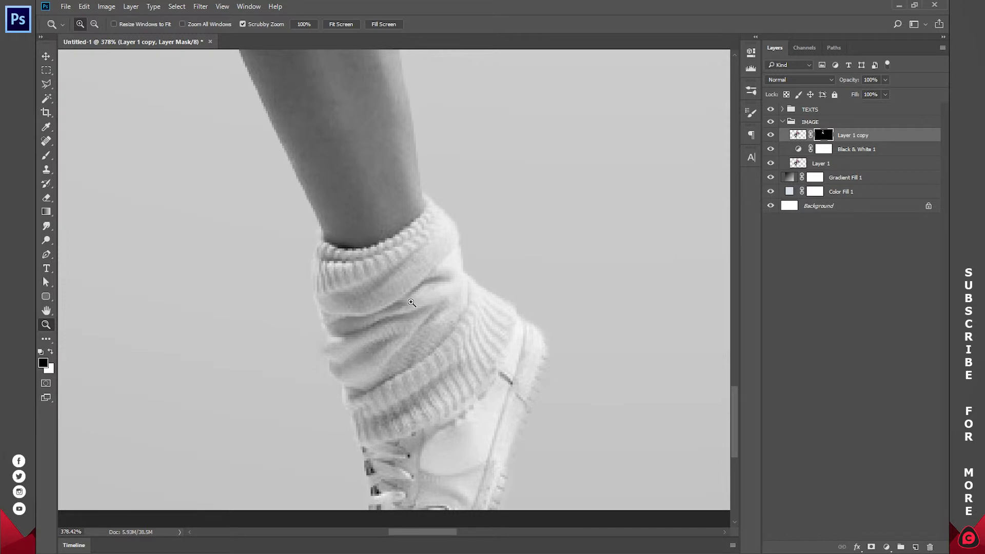
key("b")
key("x")
left_click_drag(416, 241, 377, 305)
left_click_drag(438, 277, 405, 323)
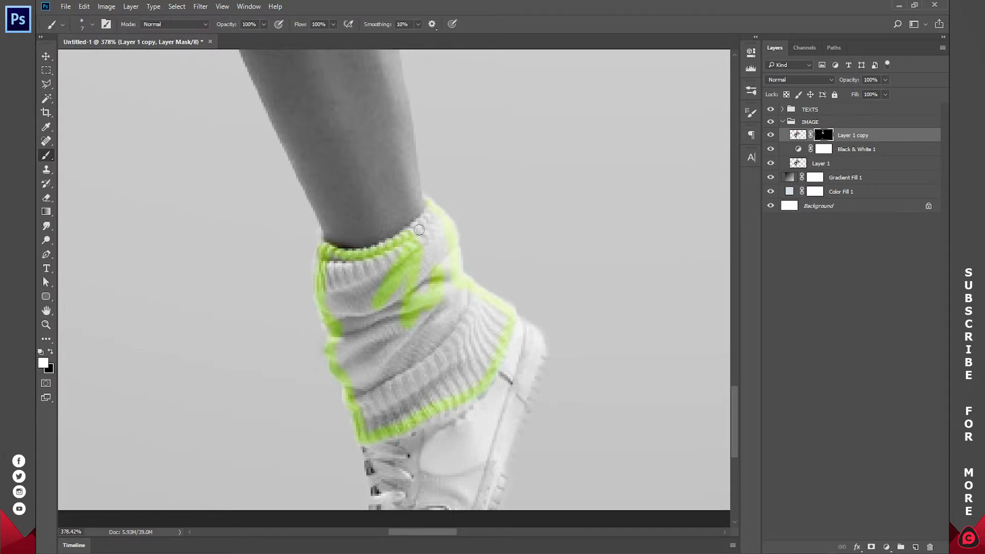
key("bracketright")
key("bracketright")
key("bracketright")
key("bracketright")
mouse_move(437, 227)
left_mouse_down()
mouse_move(351, 274)
mouse_move(376, 390)
mouse_move(494, 319)
mouse_move(441, 368)
left_mouse_up()
key("z")
key("ctrl+0")
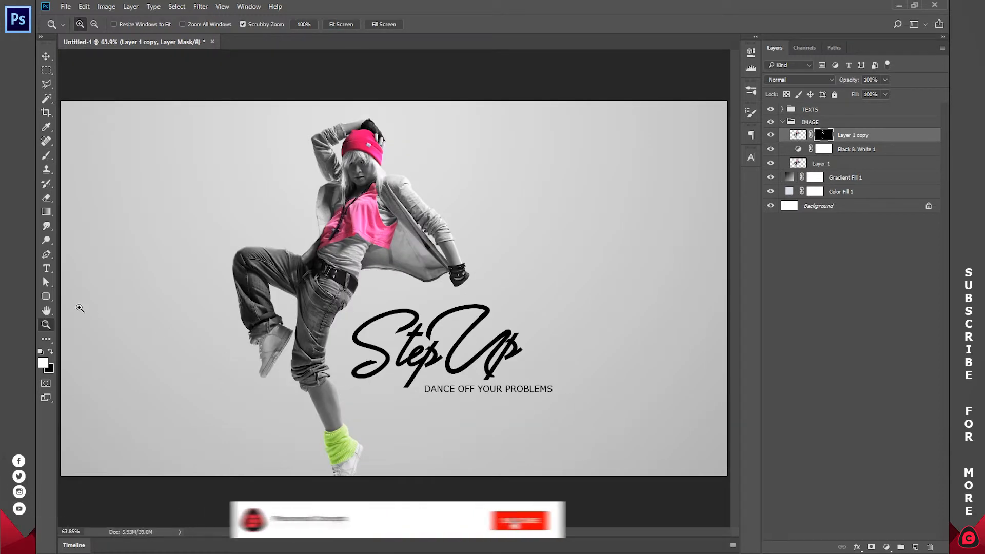
Recolour the "Up" text with pink e70e65 sampled from the dancer's beanie.
left_click(46, 268)
double_click(471, 354)
left_click(451, 24)
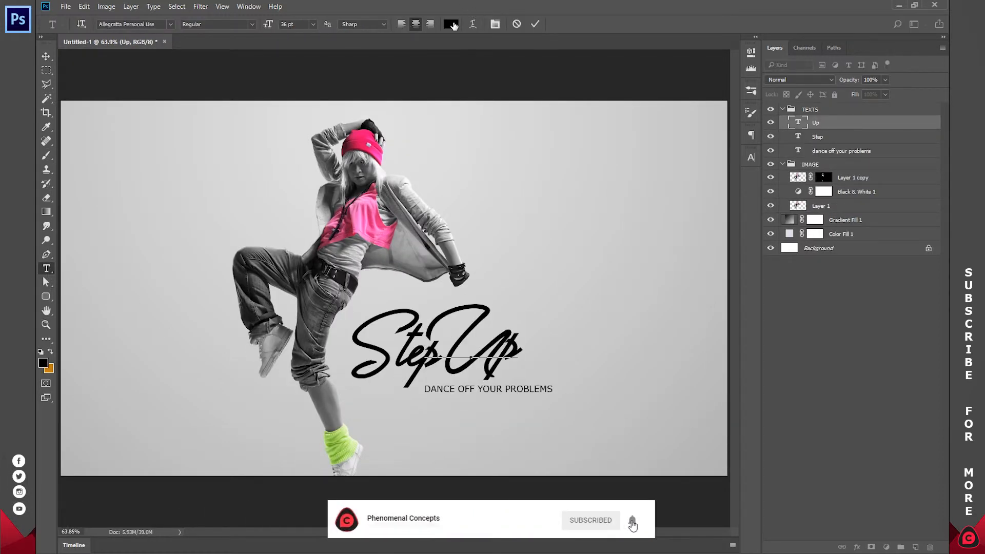
left_click(365, 145)
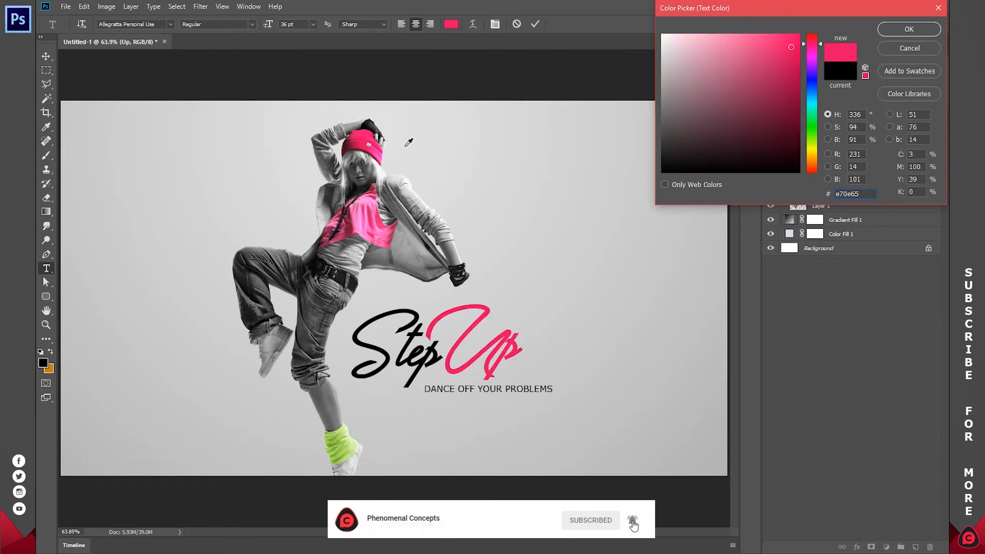
left_click(901, 30)
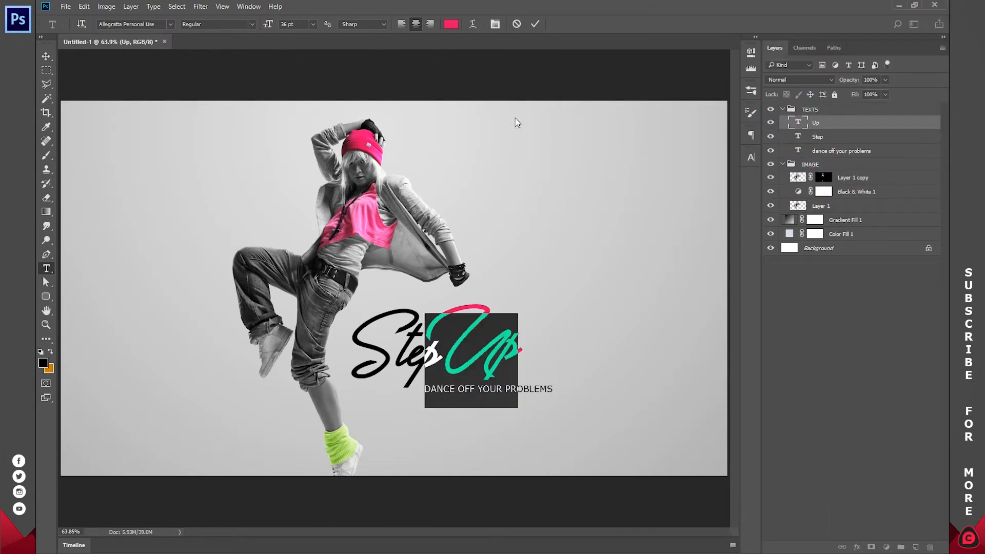
left_click(536, 26)
Try the pink e70e65 sampled from "Up" on the "Step" text and leave text editing.
double_click(798, 137)
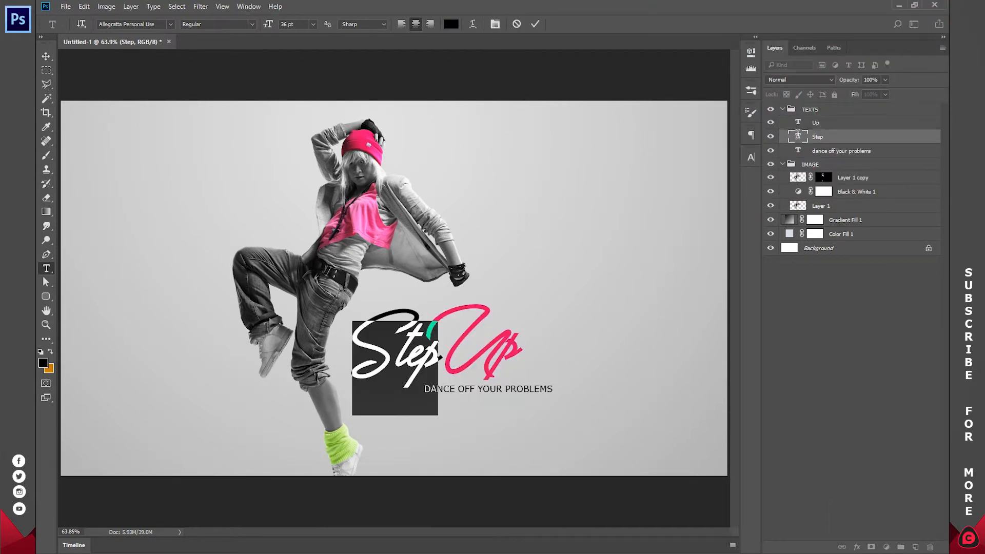
left_click(450, 25)
left_click(488, 317)
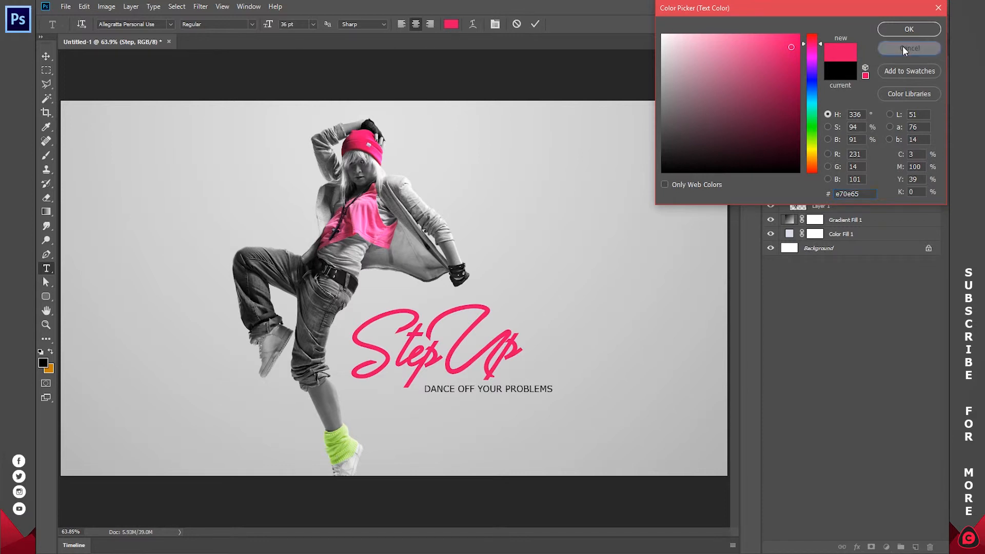
key("Return")
key("ctrl+z")
left_click(533, 23)
left_click(888, 488)
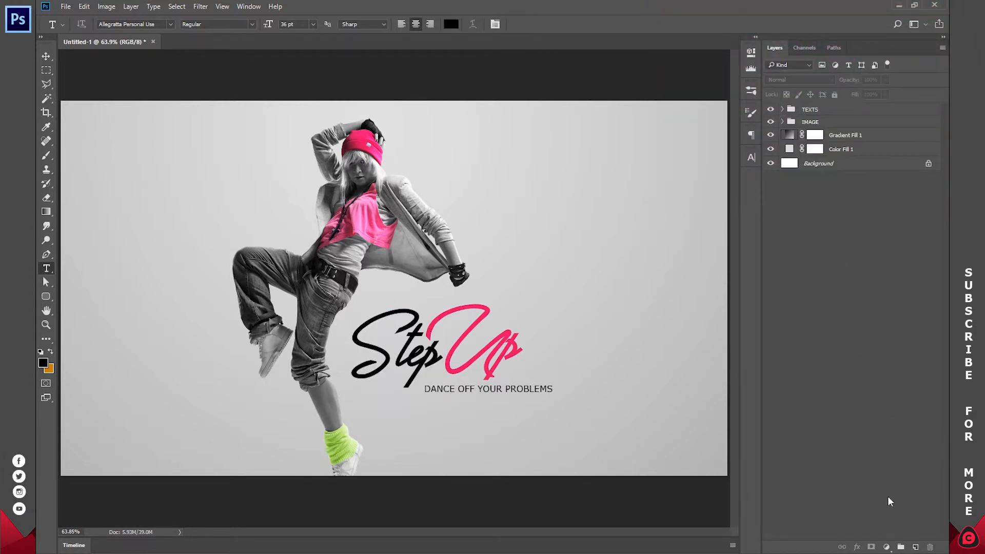
Create a new group above TEXTS and name it EFFECTS.
left_click(900, 547)
double_click(816, 111)
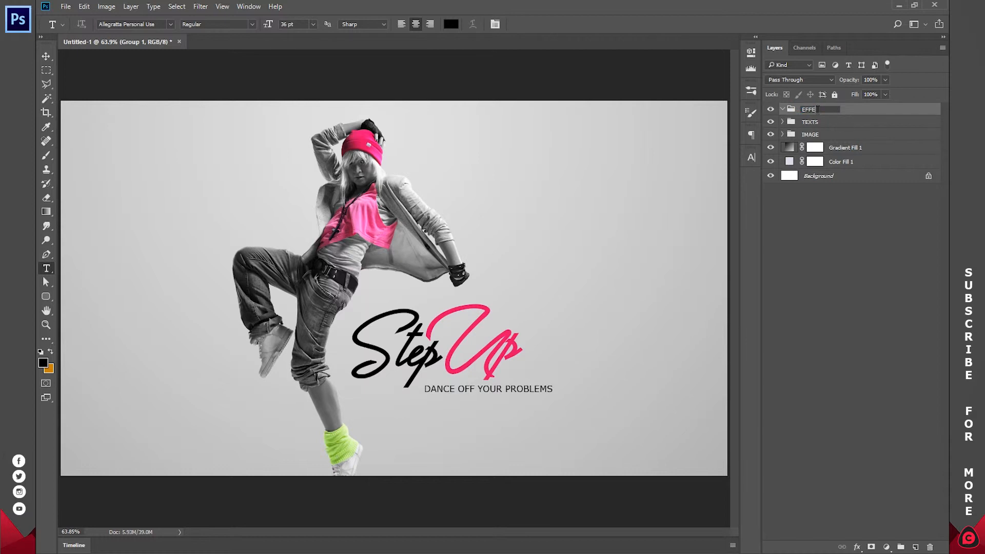
type("EFFECTS")
key("Return")
Add a new layer inside the EFFECTS group and make orange c8800d the foreground colour.
left_click(916, 546)
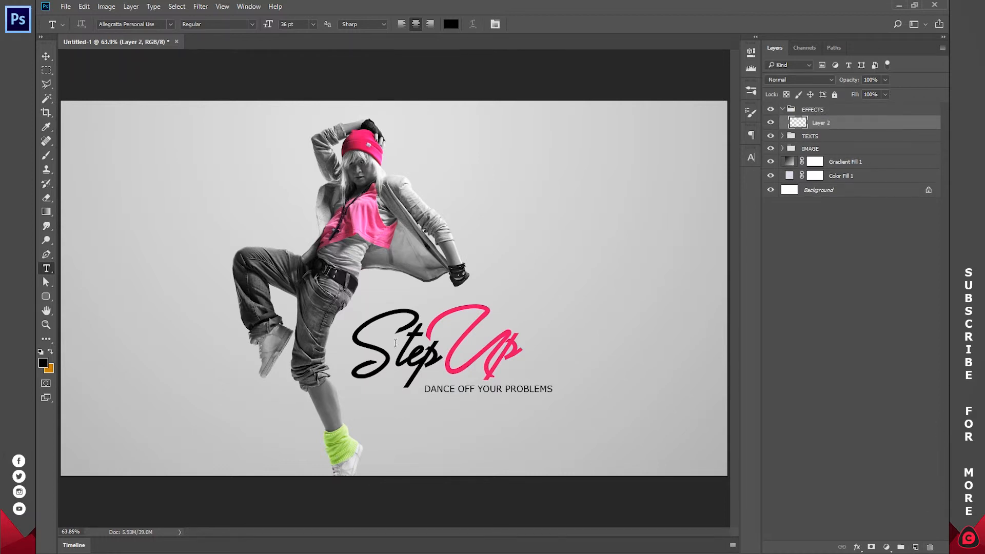
left_click(51, 352)
left_click(44, 363)
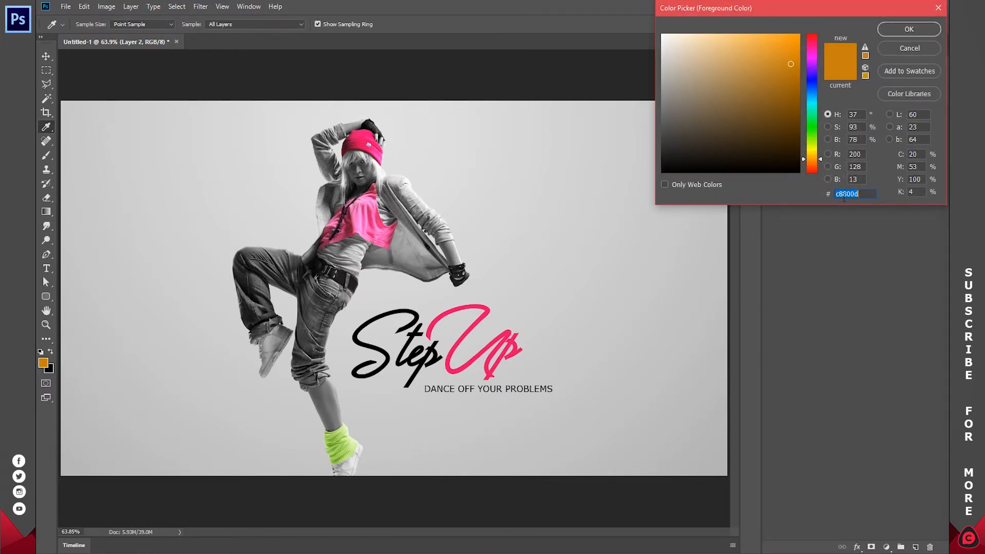
left_click(909, 29)
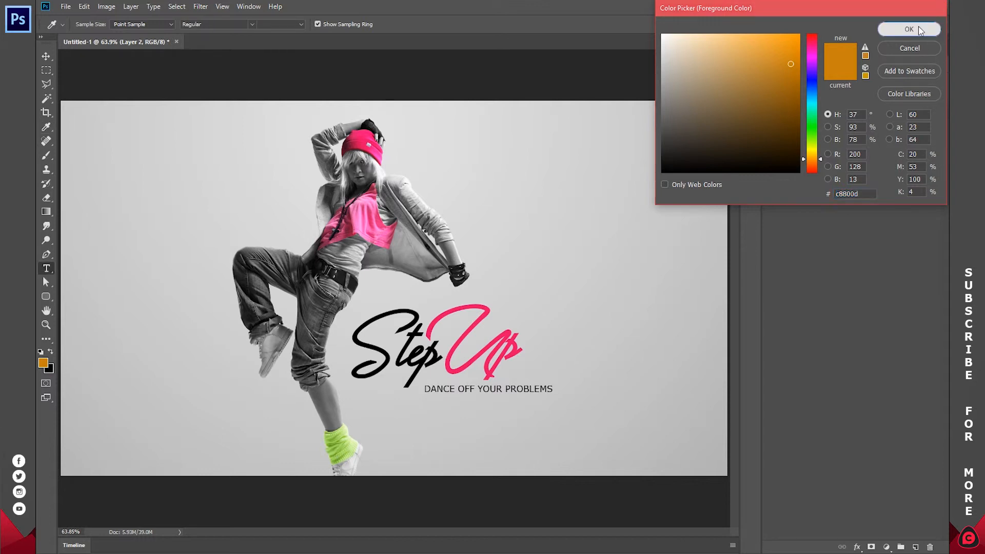
Paint a single orange dab between the dancer's waist and jacket on Layer 2 with a 500 px Soft Round brush.
key("b")
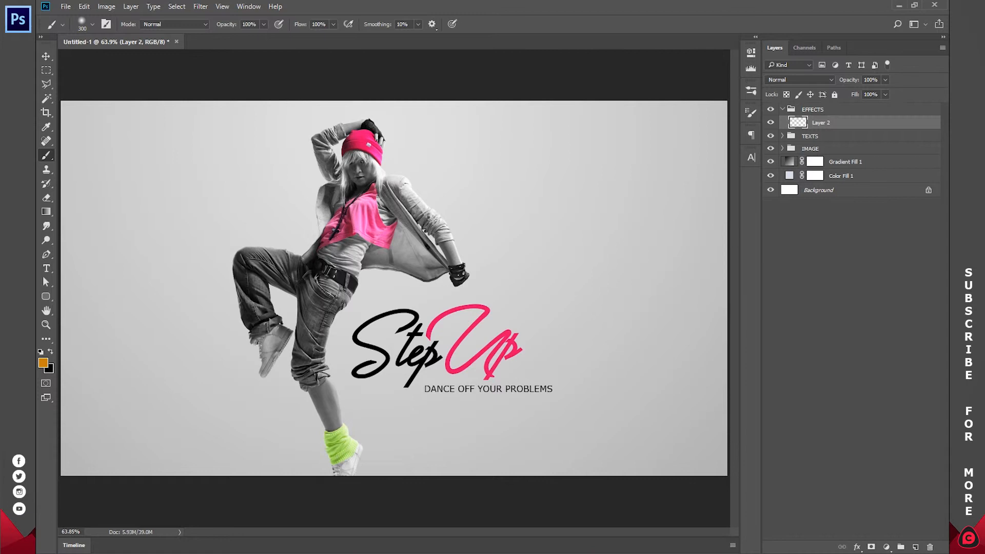
right_click(444, 223)
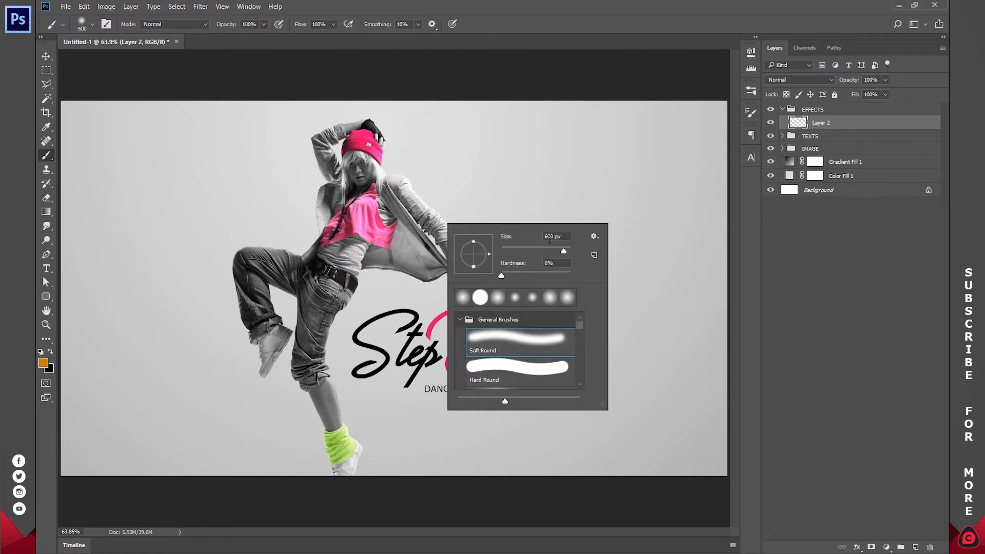
type("500")
key("Return")
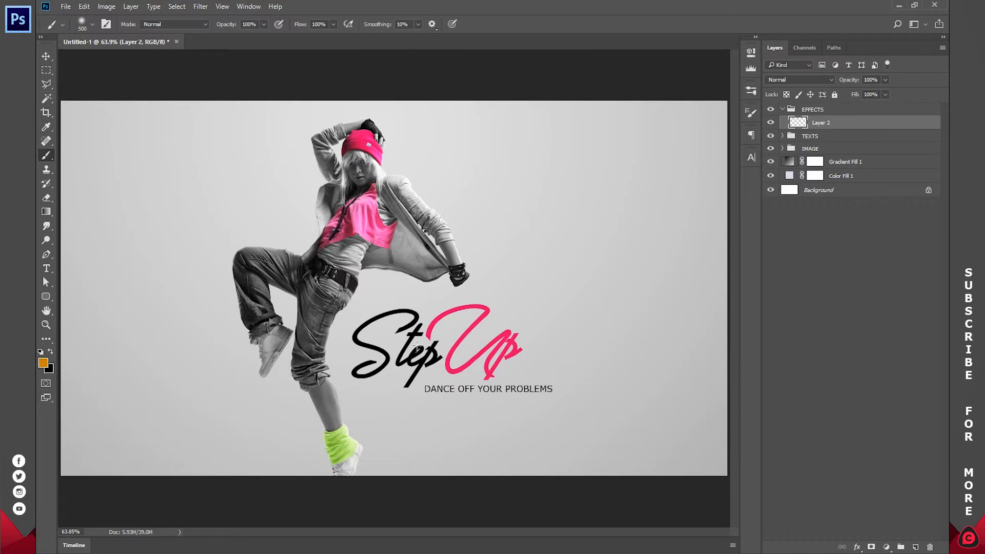
left_click(390, 265)
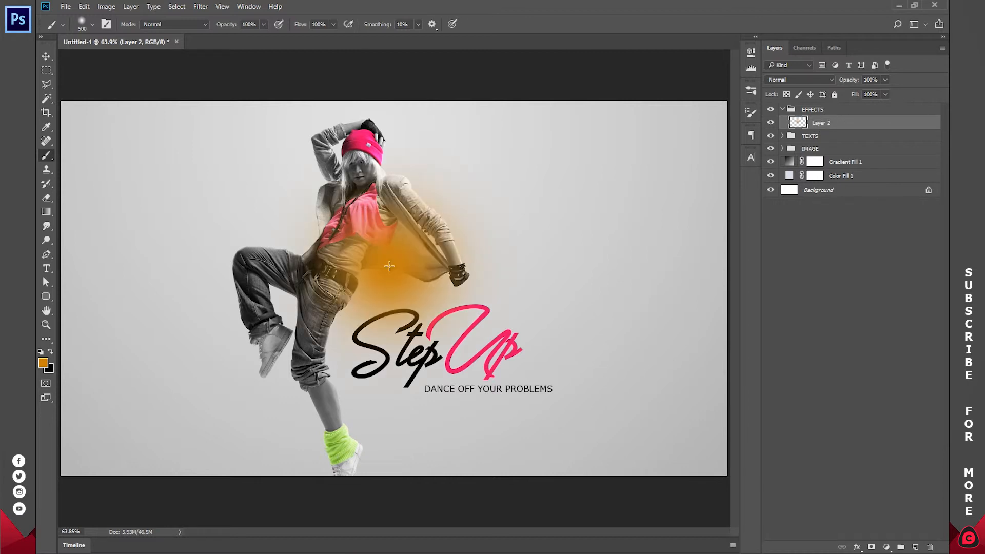
Move the orange glow up beside the dancer's head and shoulder and set its blend mode to Screen.
key("v")
mouse_move(387, 273)
left_mouse_down()
mouse_move(413, 175)
mouse_move(436, 235)
mouse_move(410, 184)
left_mouse_up()
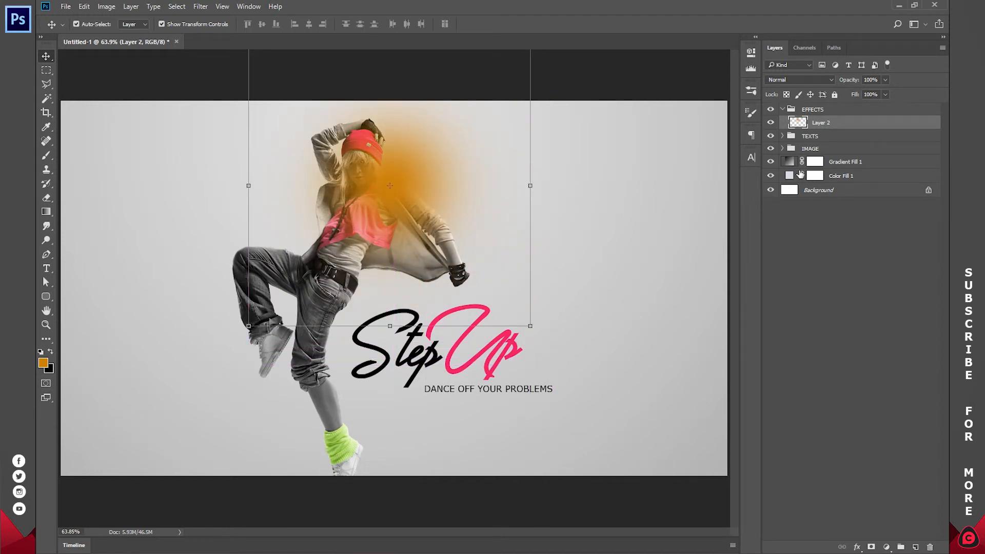
left_click(785, 80)
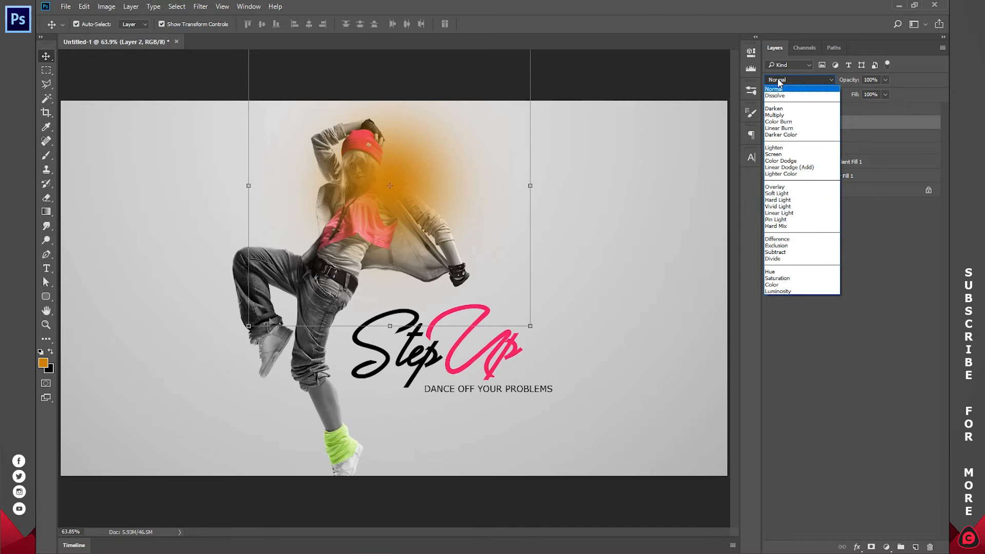
left_click(777, 154)
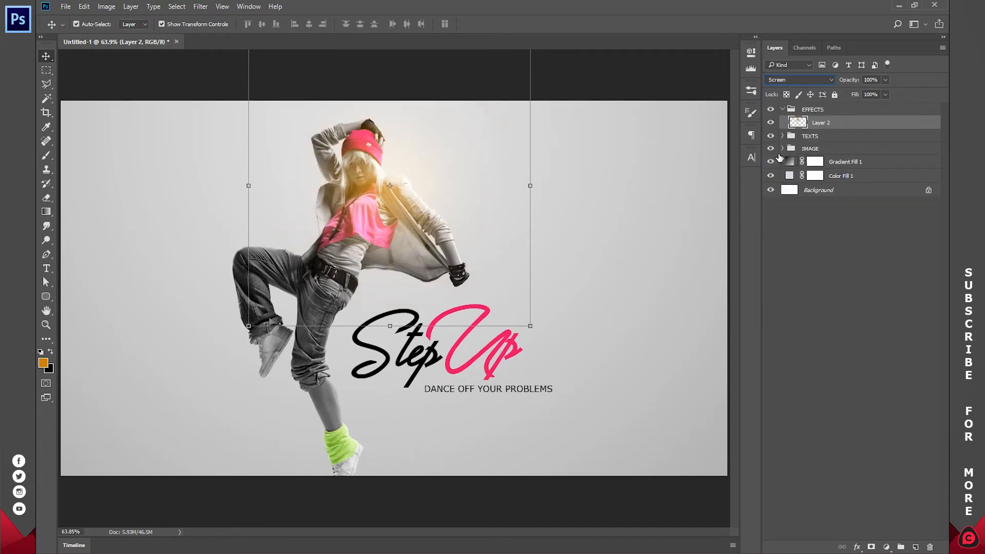
left_click_drag(411, 190, 417, 180)
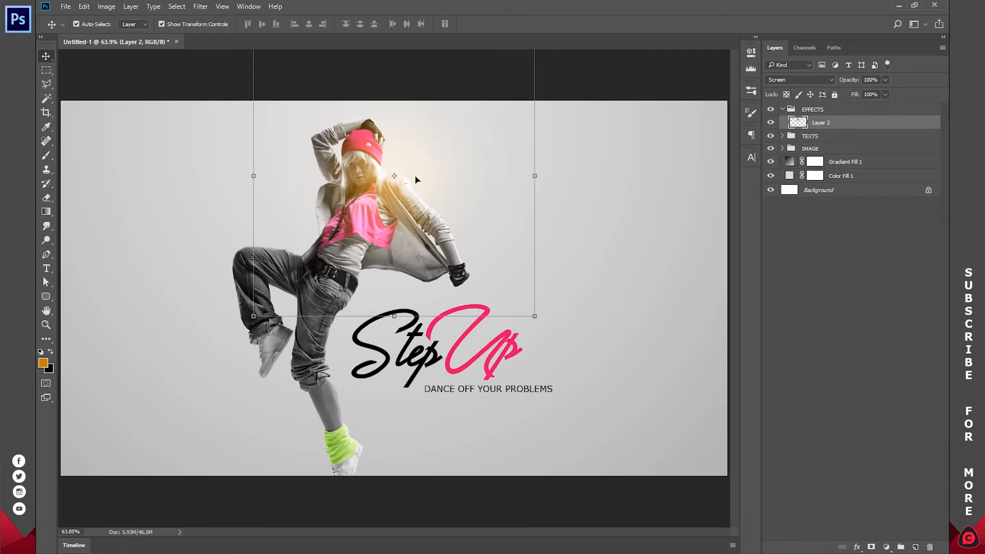
Duplicate the glow layer, shrink the copy to about 49% and place it on the dancer's raised leg.
key("ctrl+j")
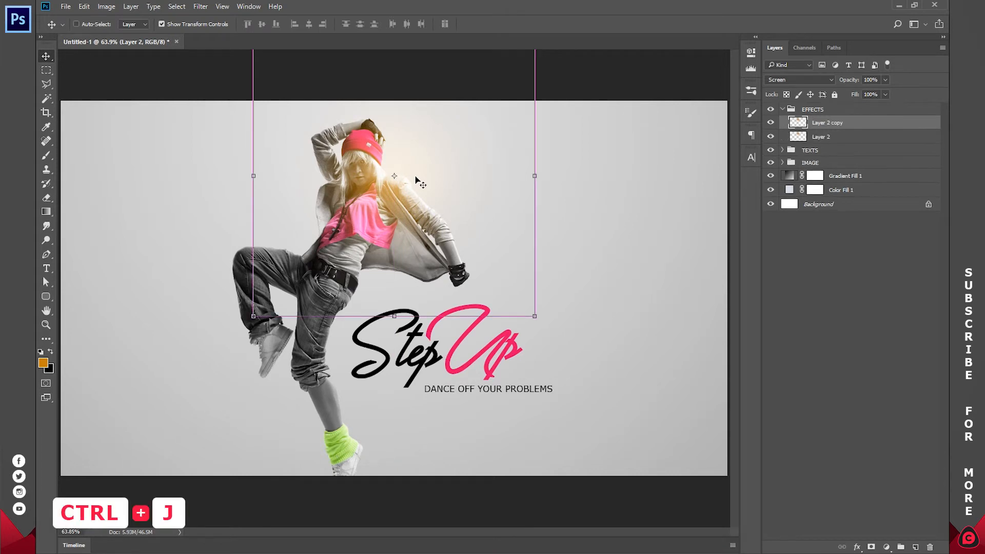
left_click_drag(416, 169, 289, 314)
left_click_drag(403, 176, 315, 267)
left_click_drag(211, 366, 177, 403)
left_click_drag(253, 327, 284, 277)
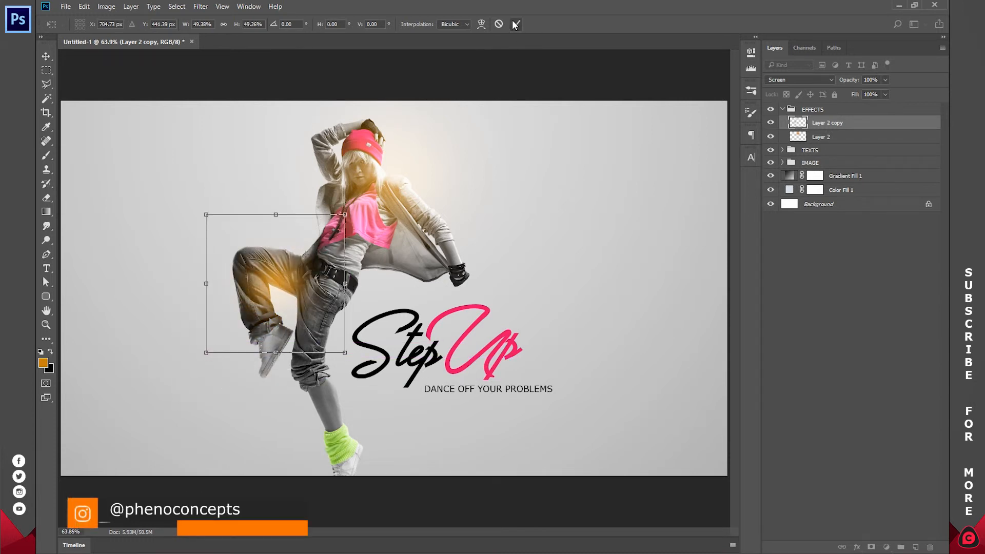
left_click(515, 24)
Duplicate the leg glow, move it under the open jacket and stretch it to about 117% width and 58% height.
key("ctrl+j")
left_click_drag(296, 282, 411, 258)
left_click_drag(388, 329, 398, 254)
left_click_drag(454, 279, 472, 299)
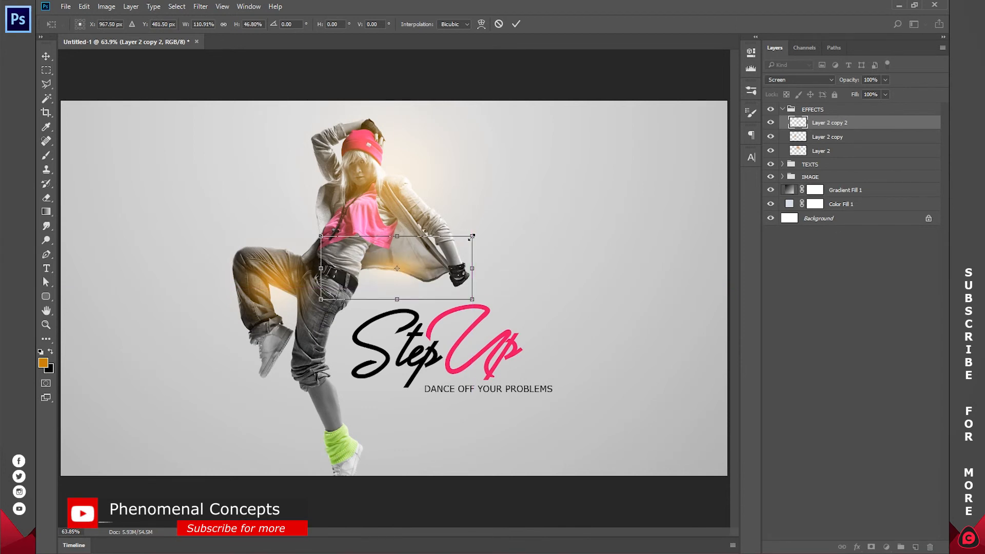
left_click_drag(471, 236, 476, 229)
mouse_move(429, 263)
left_mouse_down()
mouse_move(432, 298)
mouse_move(470, 352)
mouse_move(421, 250)
mouse_move(422, 260)
left_mouse_up()
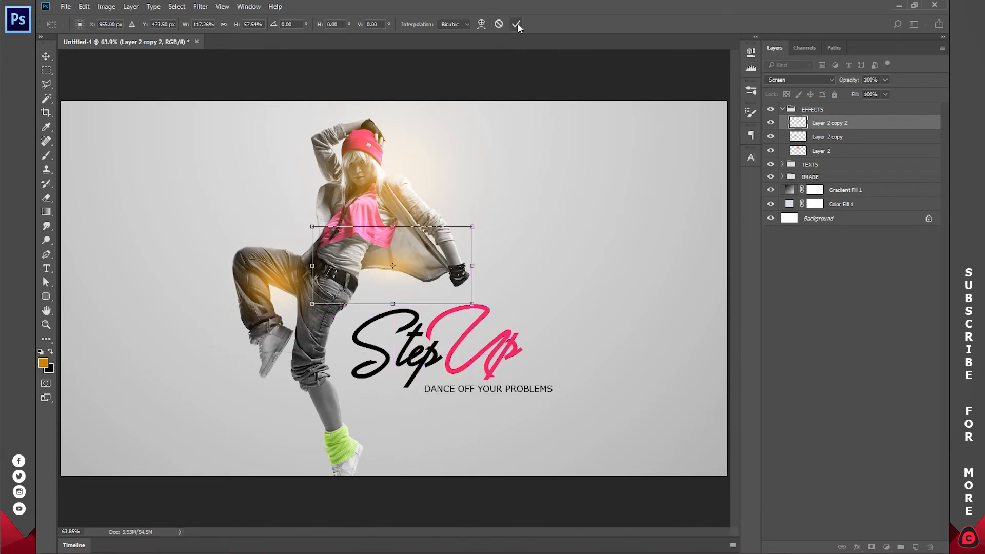
left_click(517, 25)
Shrink the original glow on Layer 2, keep it beside the dancer's head and shoulder, and deselect the layer.
left_click(819, 150)
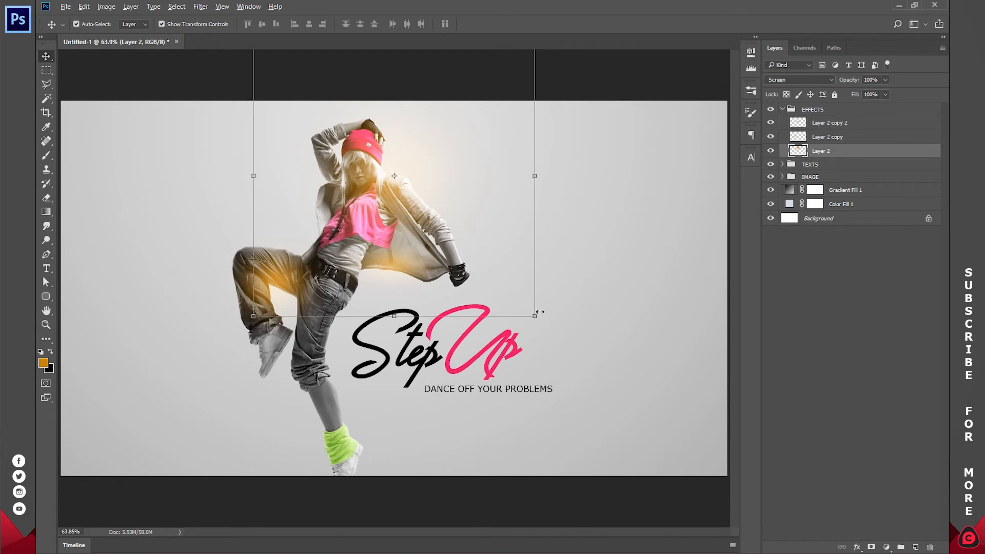
left_click_drag(540, 311, 467, 249)
left_click_drag(399, 183, 392, 174)
key("Return")
left_click(857, 343)
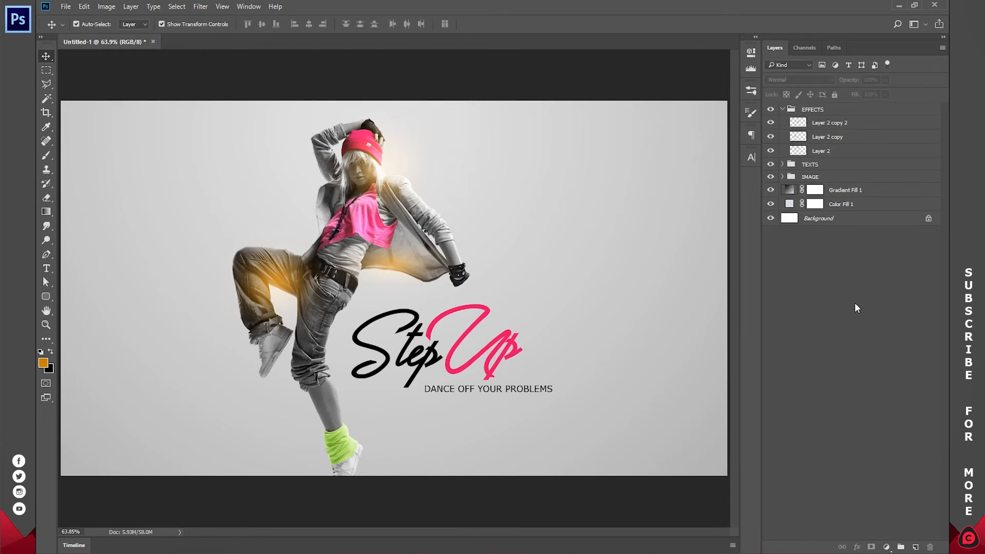
Lower the opacity of the leg glow on Layer 2 copy and collapse the EFFECTS group.
left_click(827, 137)
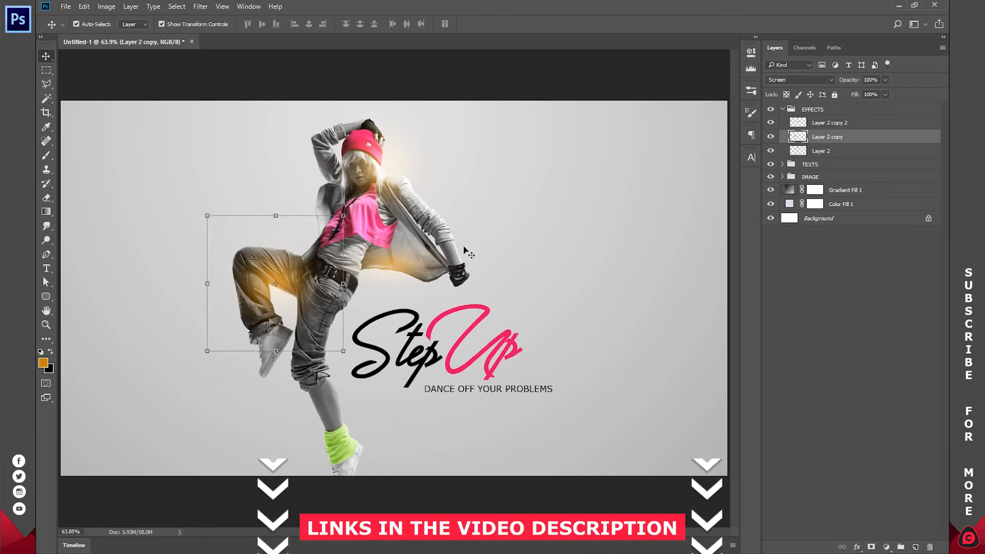
left_click_drag(855, 81, 842, 81)
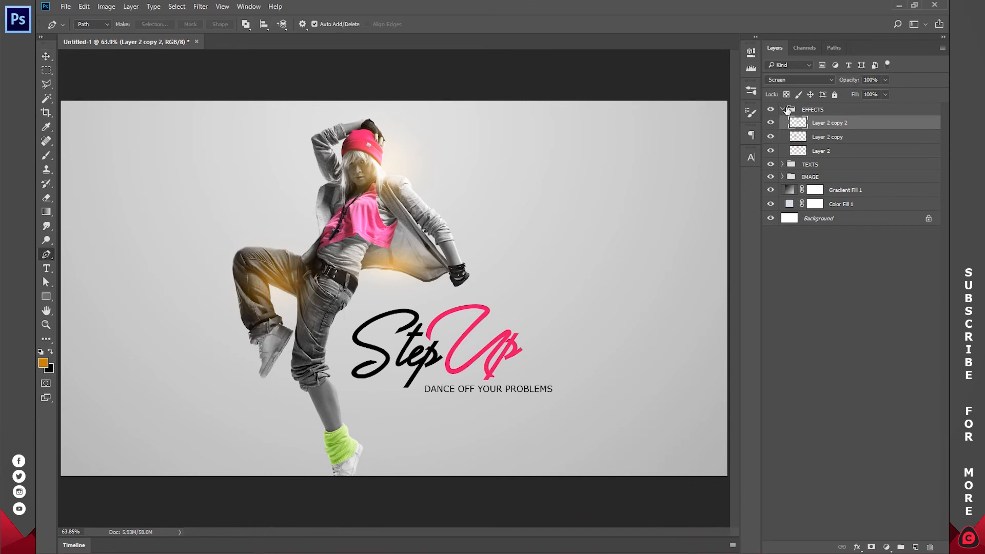
left_click(785, 110)
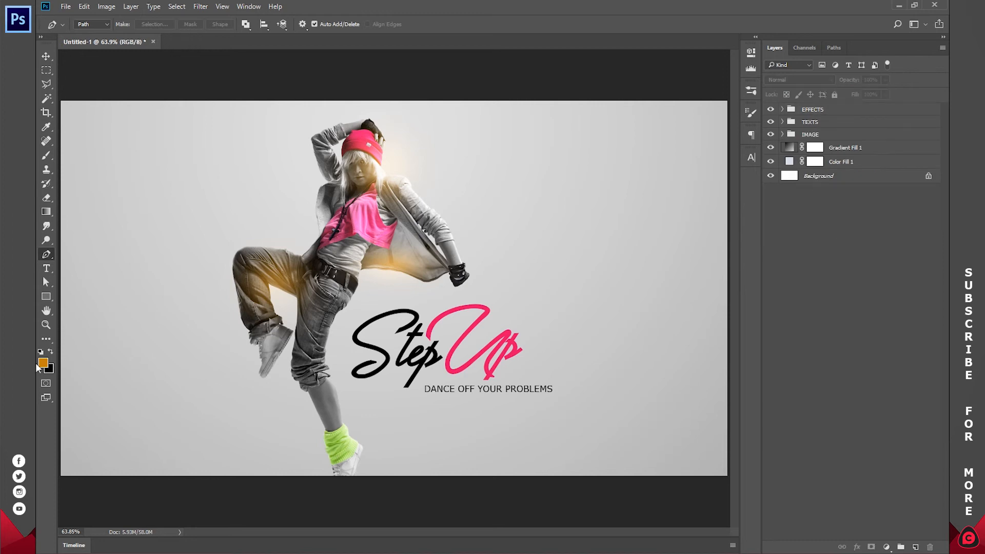
Set the Pen tool to Shape mode and make pink e70e65, sampled from the "Up" text, the foreground colour.
left_click(93, 24)
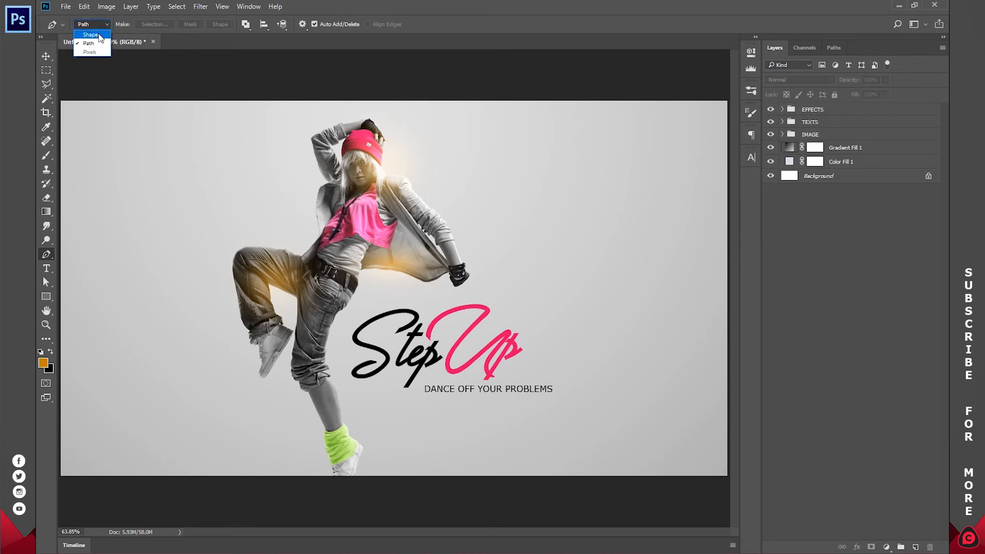
left_click(93, 34)
left_click(50, 351)
left_click(42, 362)
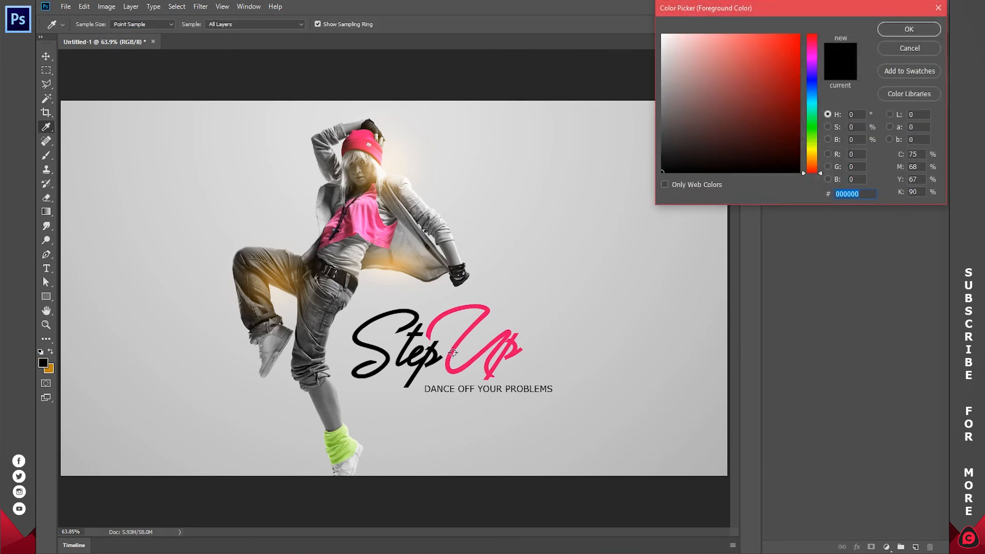
left_click(453, 350)
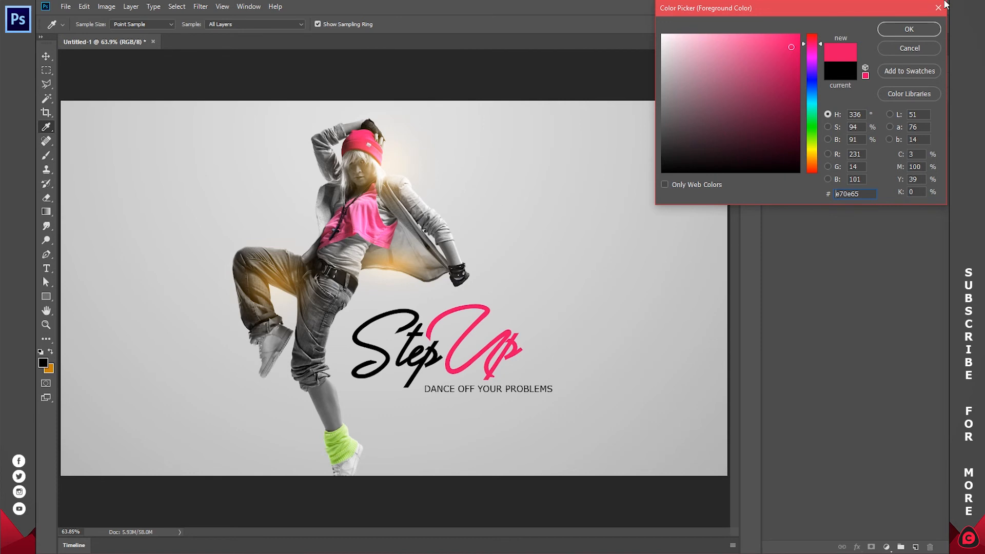
left_click(909, 30)
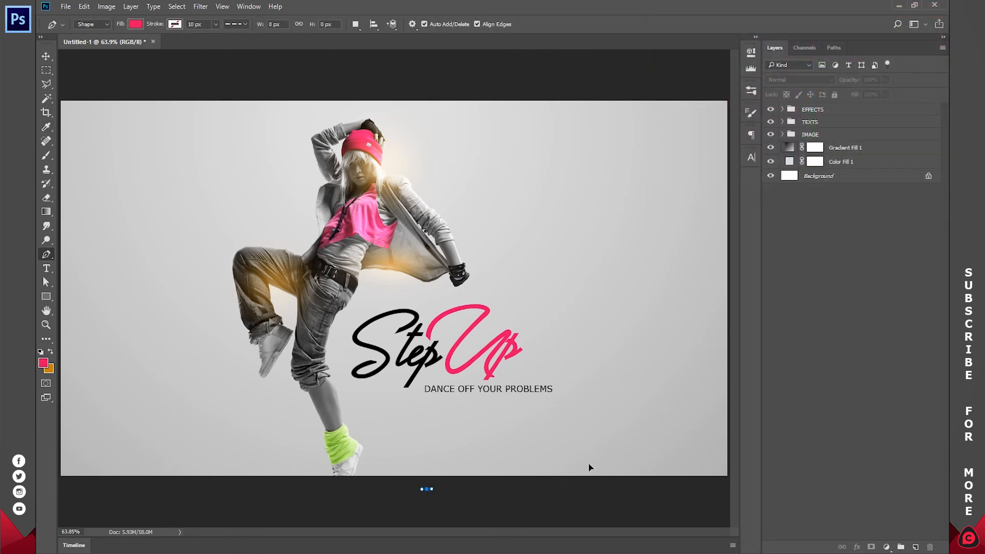
Draw a pink triangular shape about 871 by 328 px across the lower-right corner of the canvas.
left_click(715, 378)
left_click(728, 376)
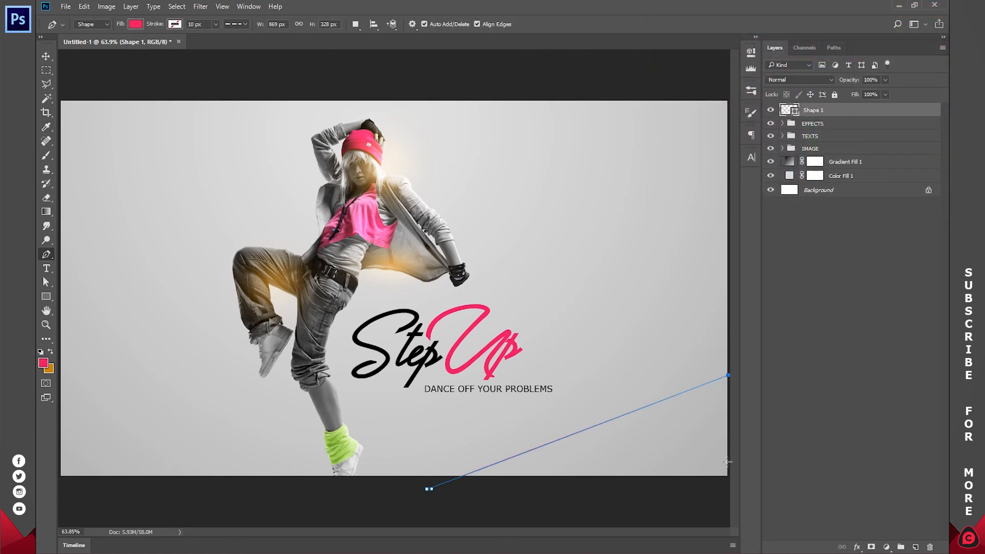
left_click(728, 487)
key("Return")
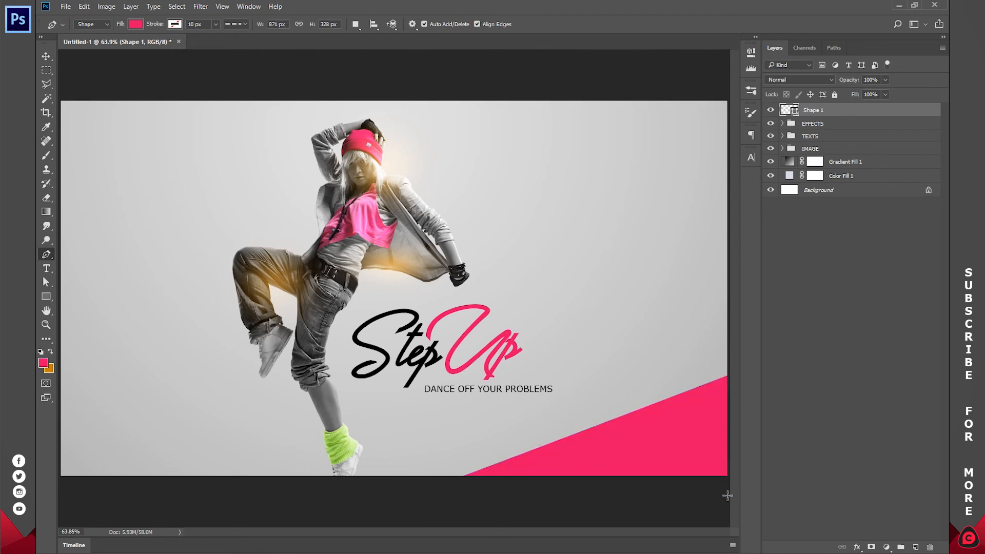